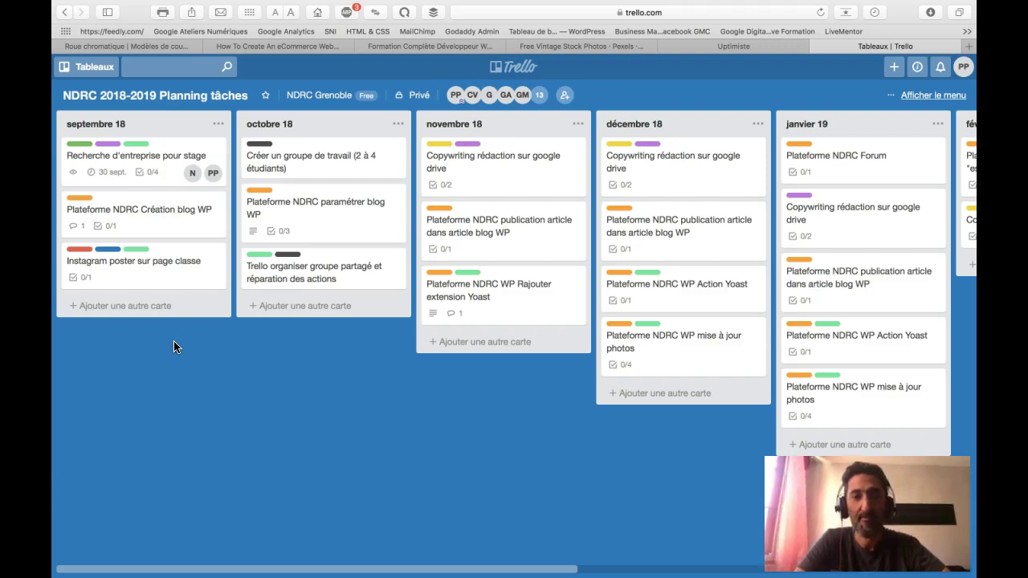
# - Look through the monthly lists of the NDRC 2018-2019 Planning tâches board, from septembre 18 to avril 19
pyautogui.click(120, 98)
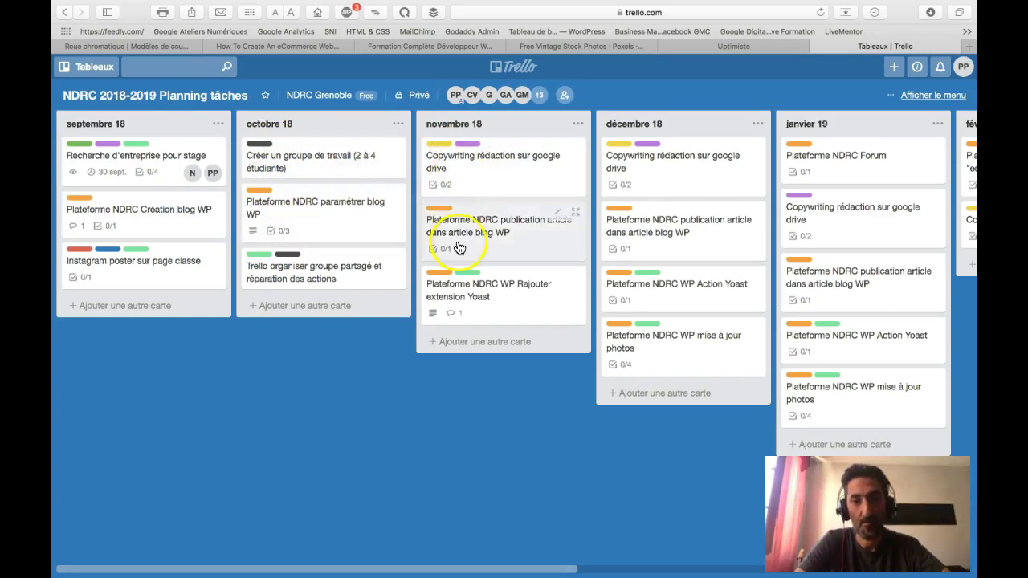
pyautogui.moveTo(565, 570); pyautogui.dragTo(655, 571)
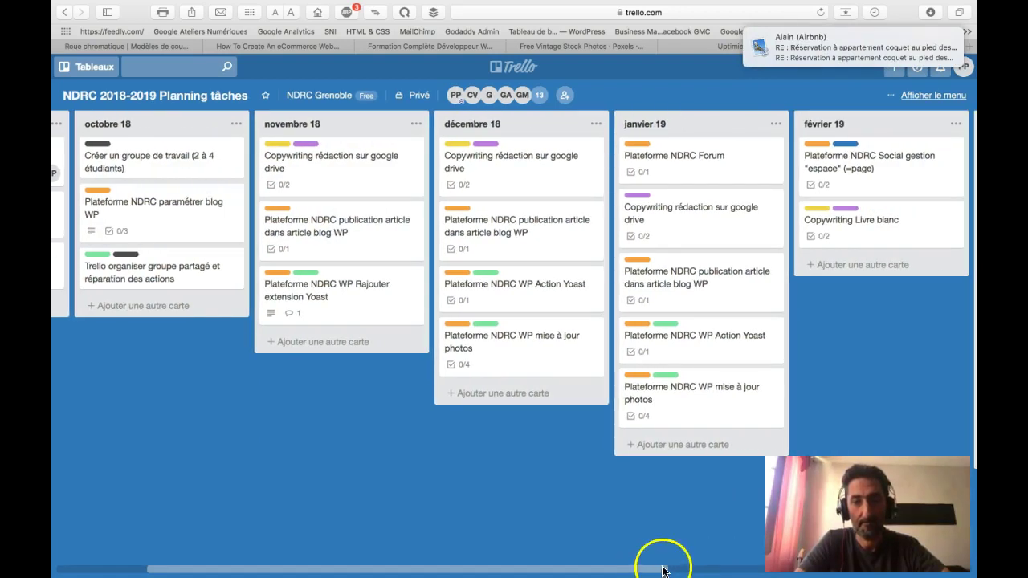
pyautogui.click(690, 571)
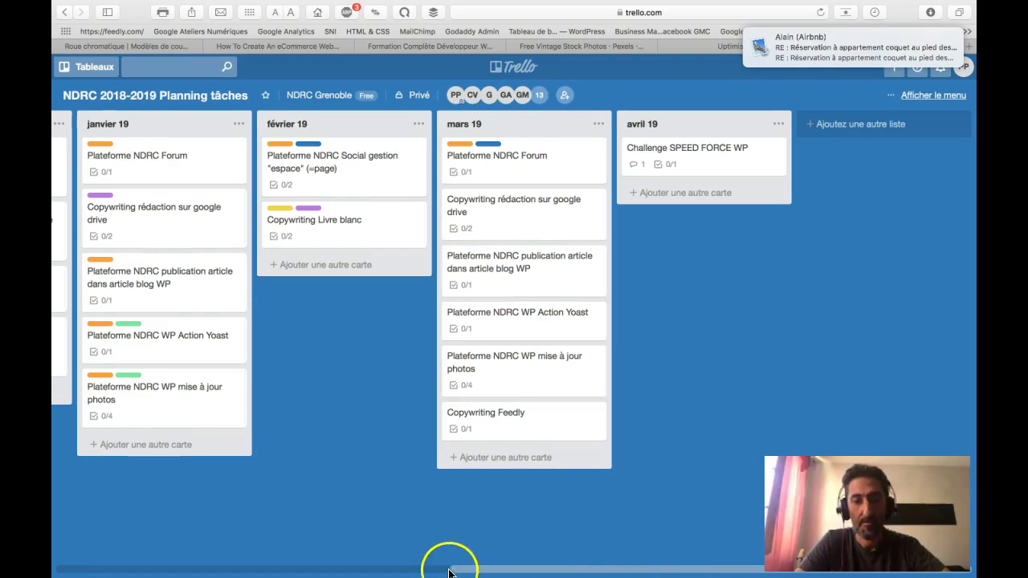
pyautogui.click(417, 572)
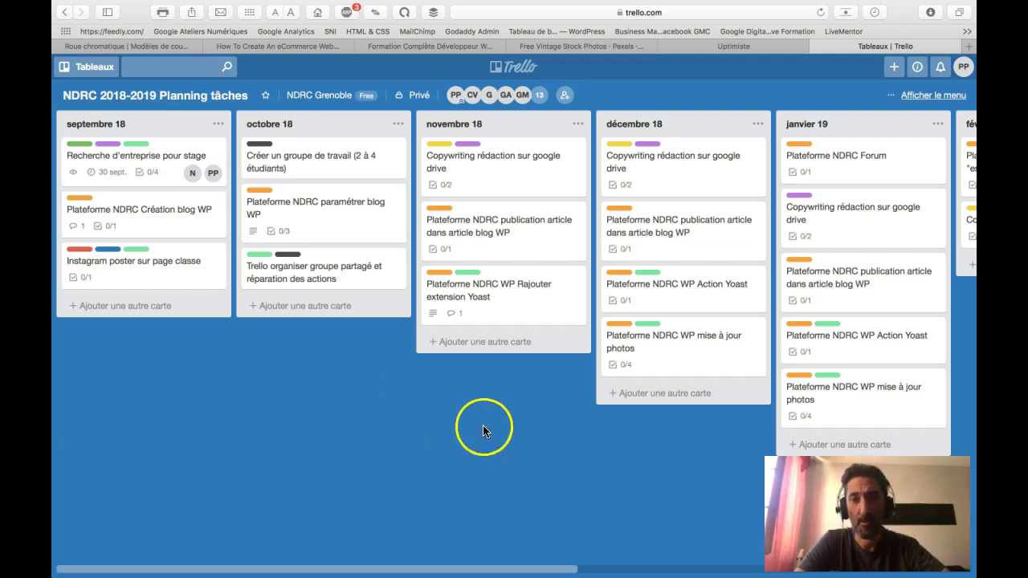
pyautogui.moveTo(563, 568); pyautogui.dragTo(497, 569)
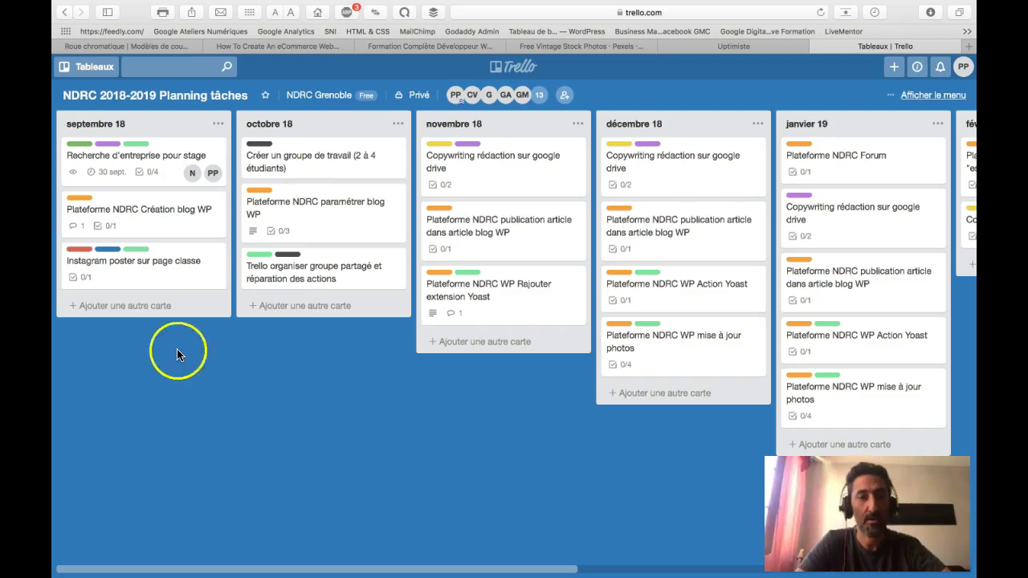
# - Start a new card in the septembre 18 list and discard it without entering a title
pyautogui.click(116, 310)
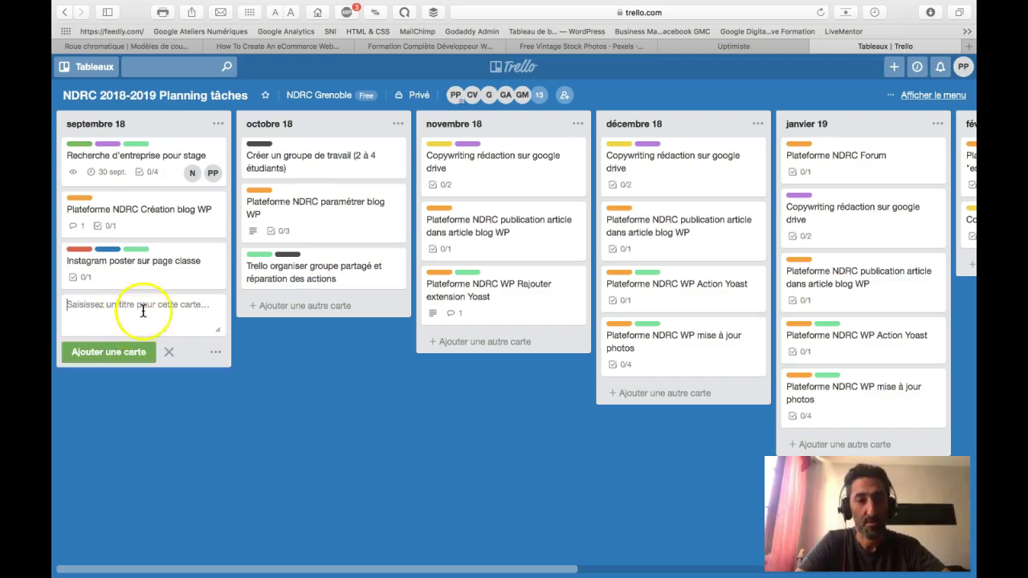
pyautogui.click(170, 356)
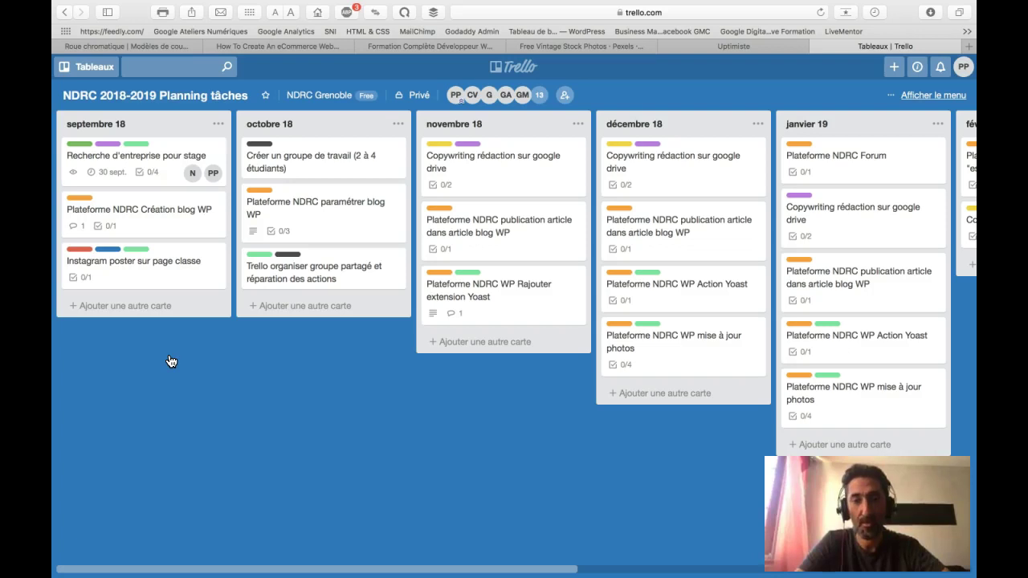
# - Open the "Recherche d'entreprise pour stage" card and review its label options, including the Copywriting label's name and color settings
pyautogui.click(133, 165)
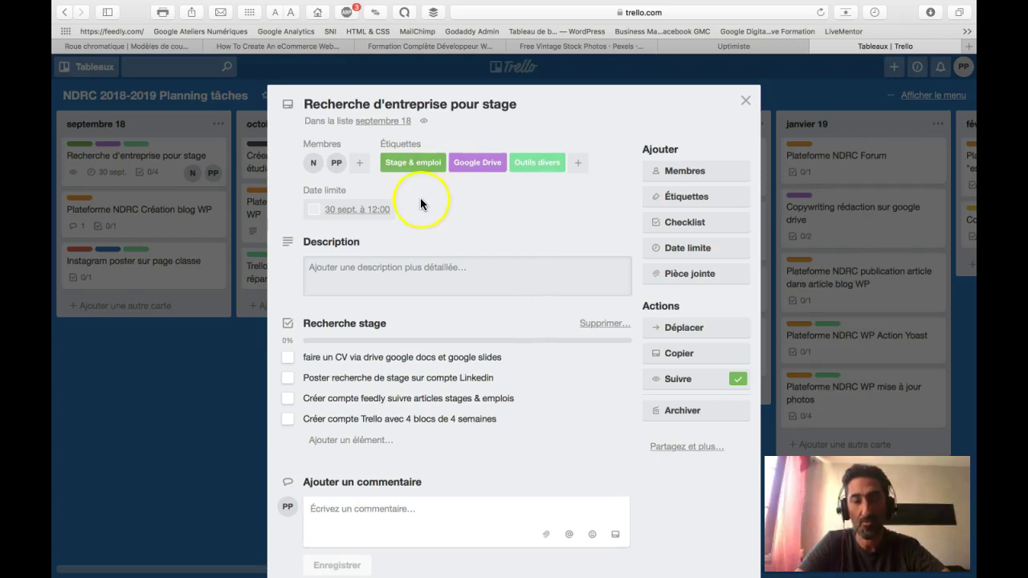
pyautogui.click(680, 207)
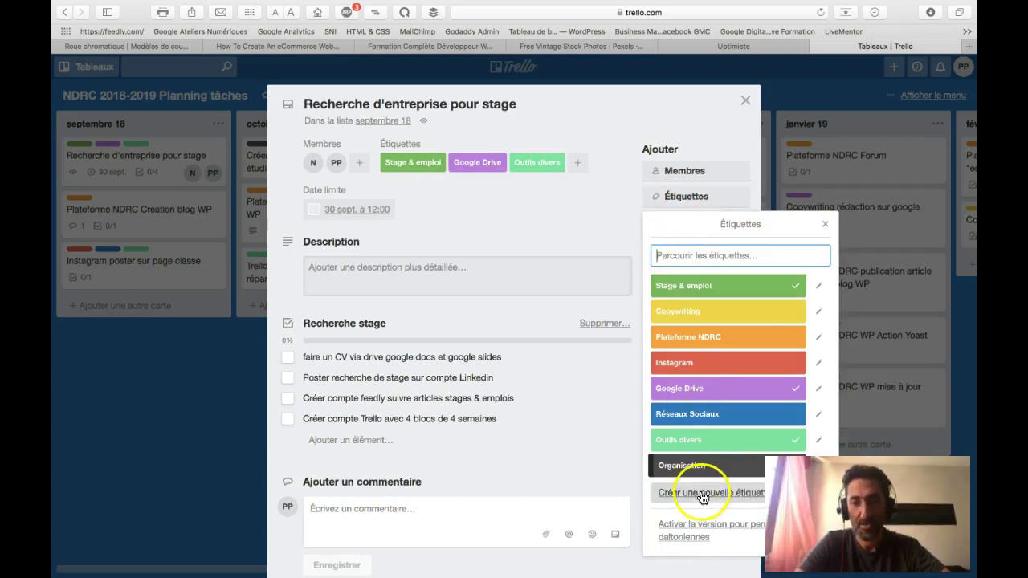
pyautogui.click(821, 314)
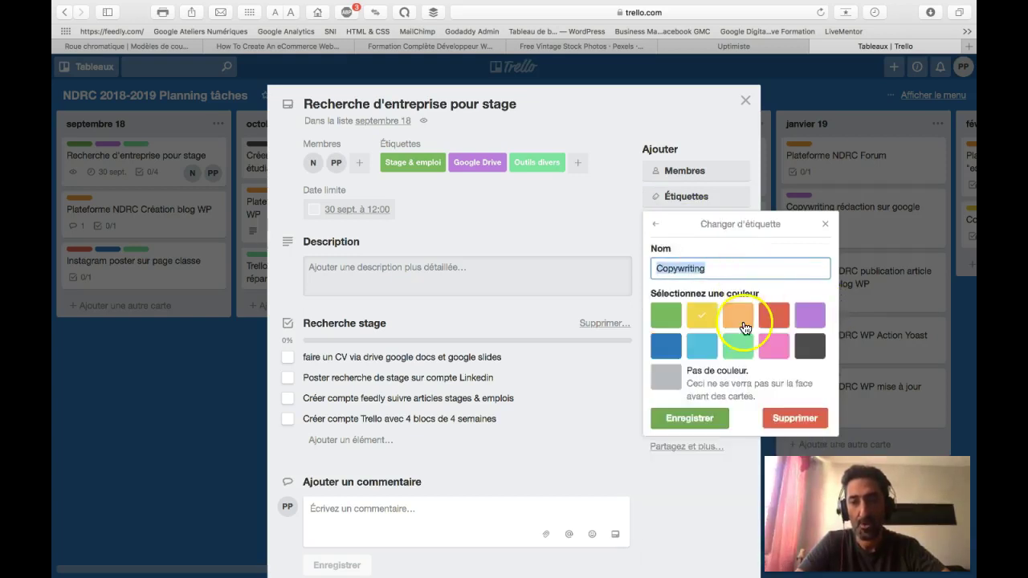
pyautogui.click(714, 417)
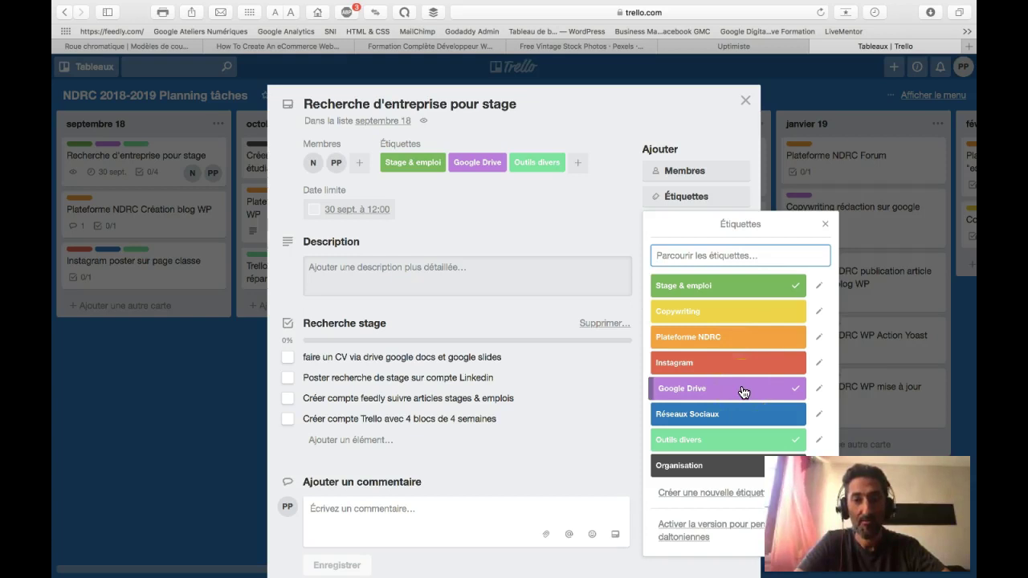
pyautogui.click(748, 442)
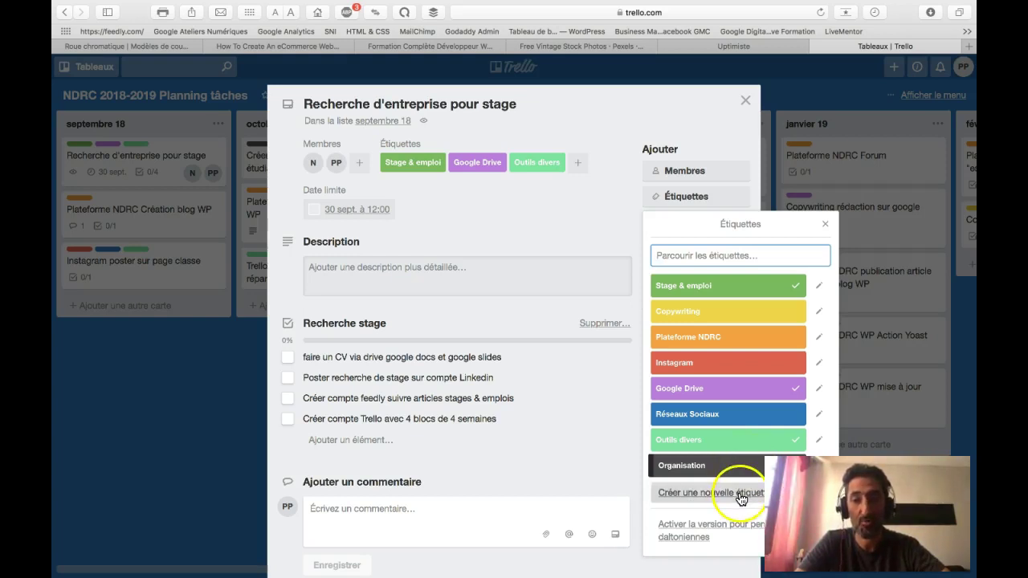
pyautogui.click(825, 224)
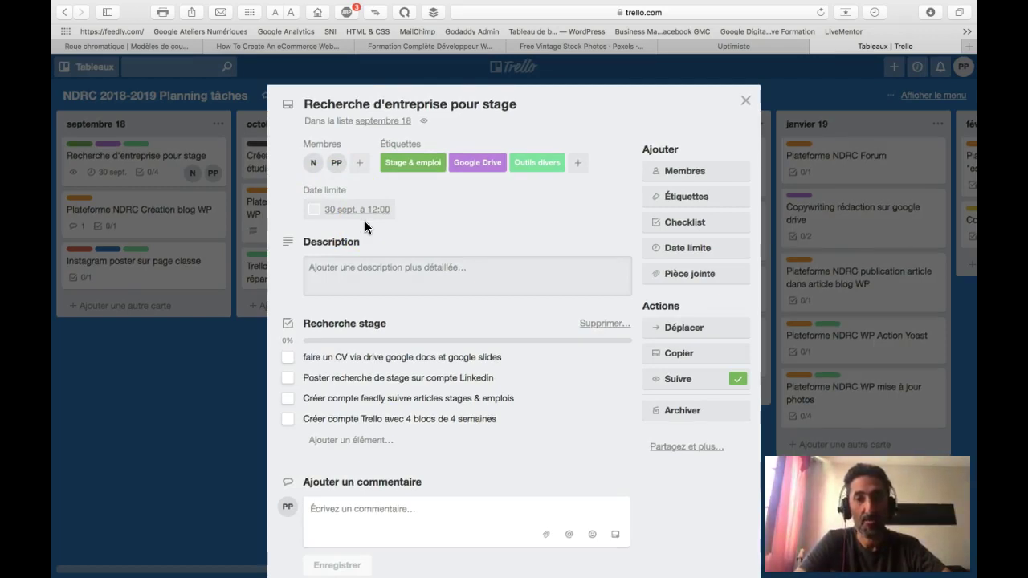
# - View the options for adding a checklist to the card and close them without adding one
pyautogui.scroll(-1, 365, 227)
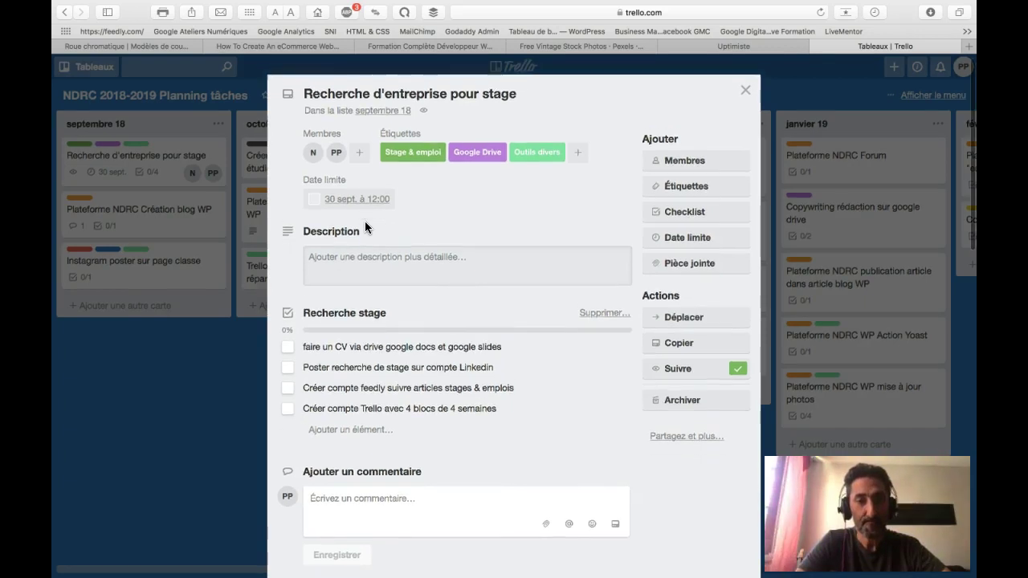
pyautogui.scroll(-1, 366, 258)
pyautogui.scroll(-2, 367, 257)
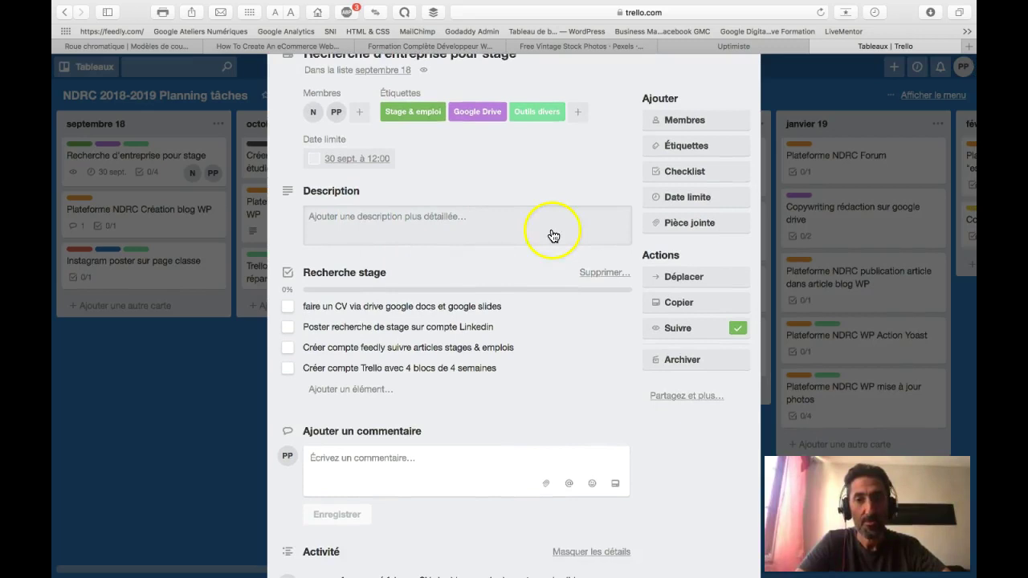
pyautogui.click(672, 174)
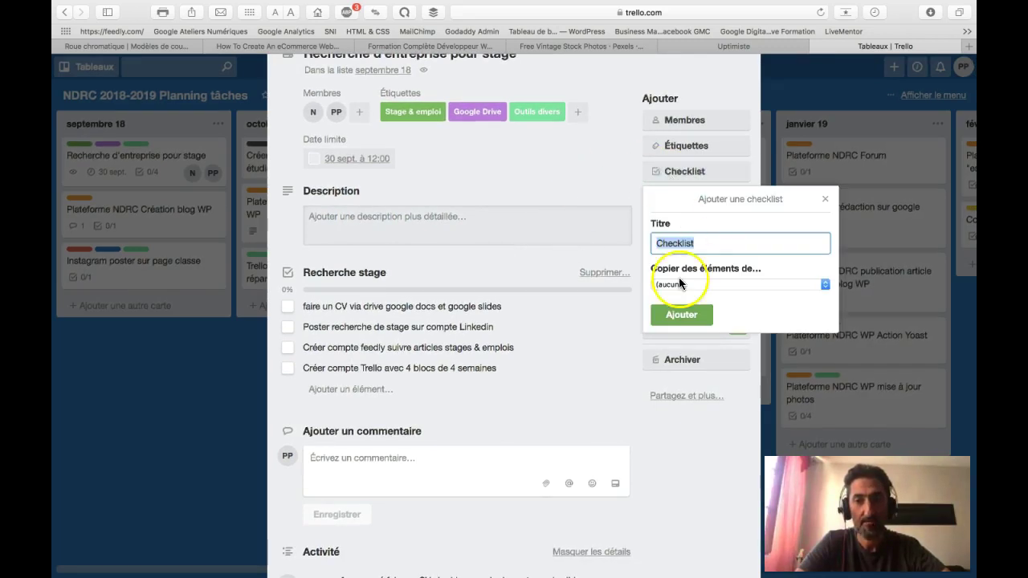
pyautogui.click(825, 199)
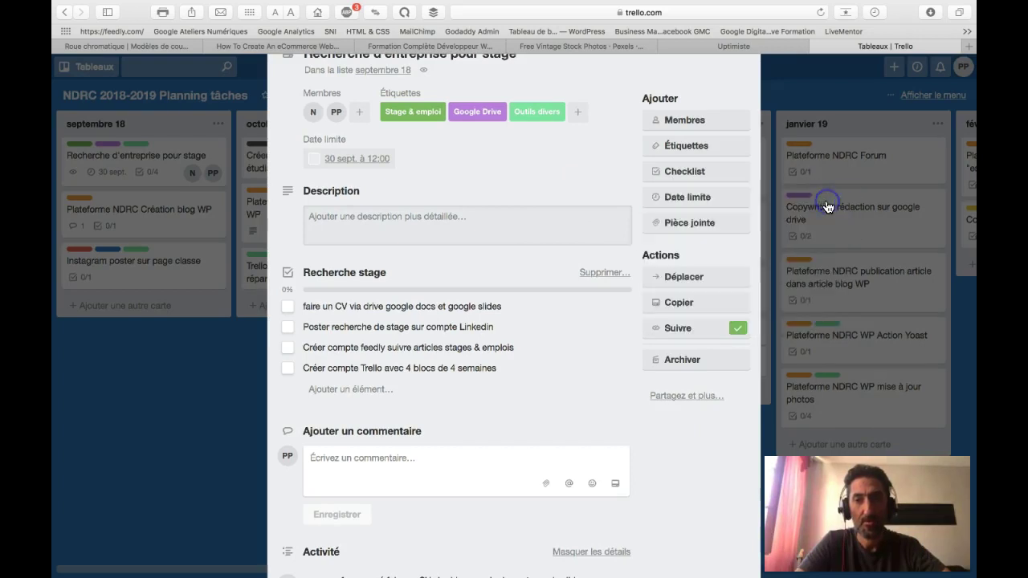
# - Read through the items of the card's "Recherche stage" checklist
pyautogui.scroll(-1, 344, 287)
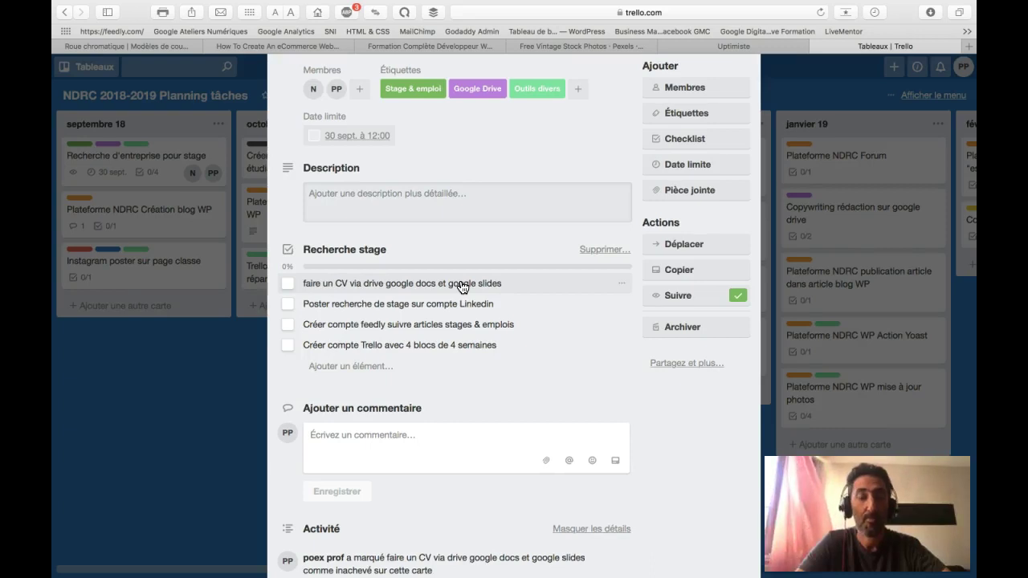
pyautogui.click(403, 312)
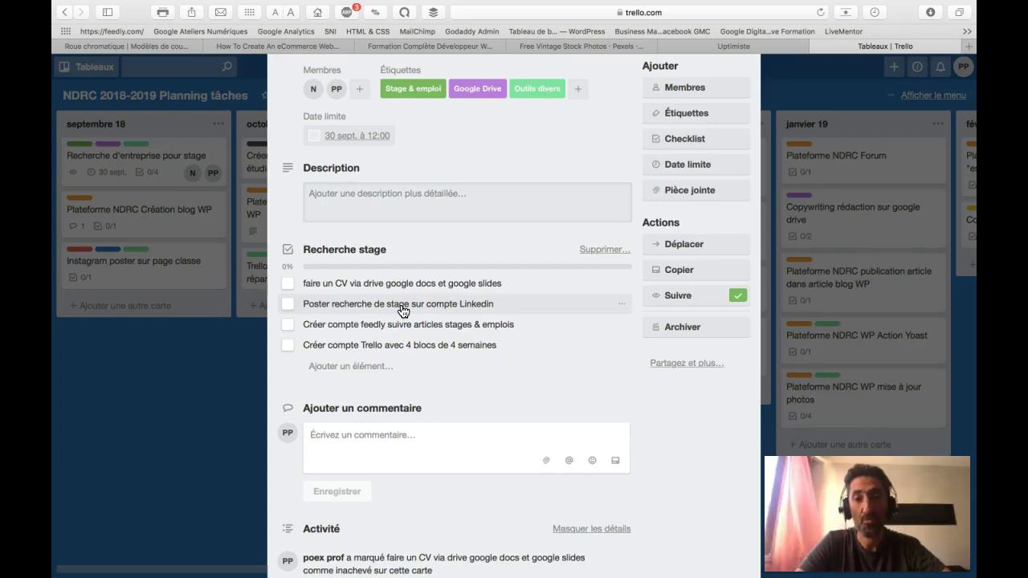
pyautogui.click(406, 329)
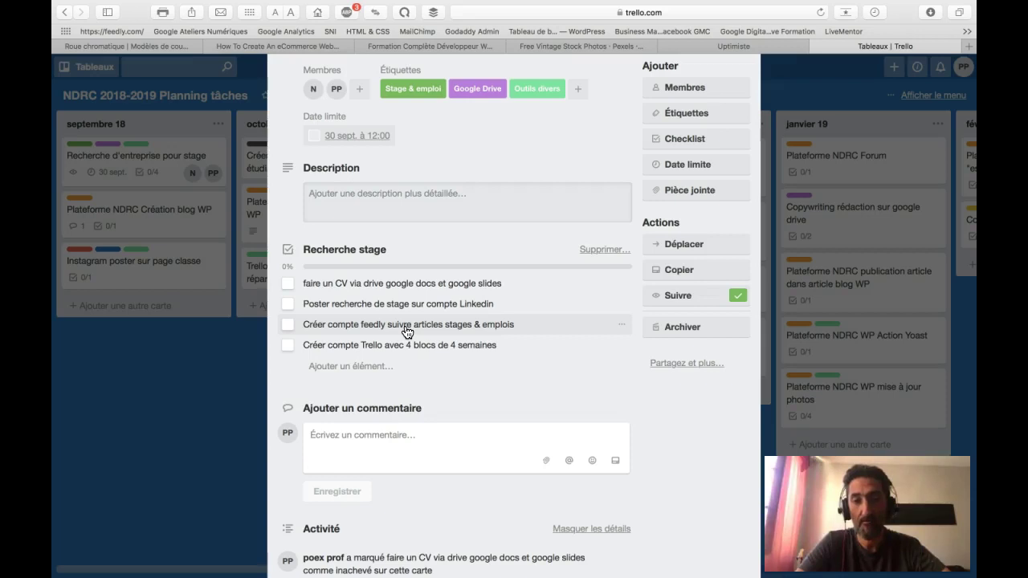
pyautogui.click(417, 367)
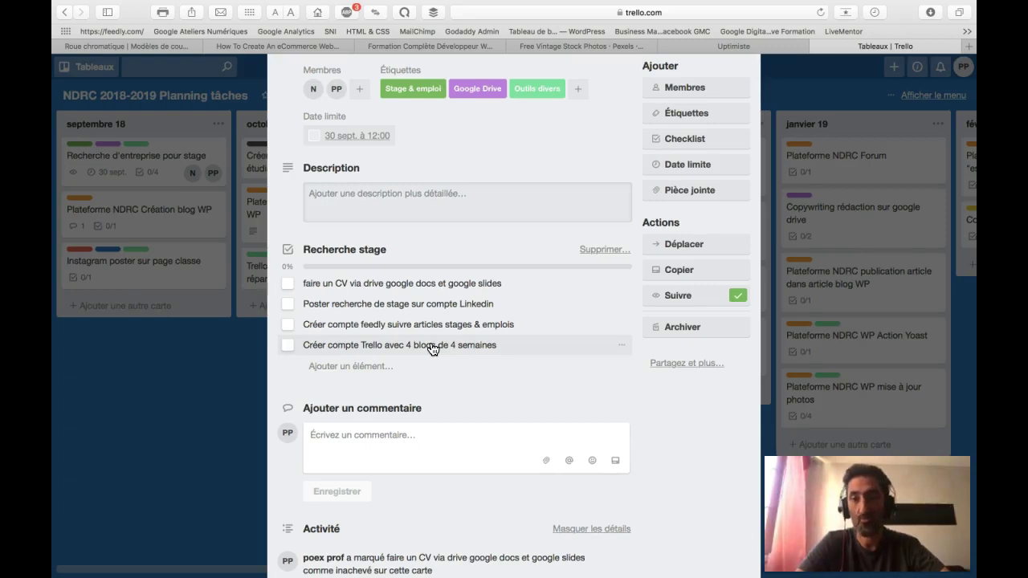
pyautogui.click(435, 369)
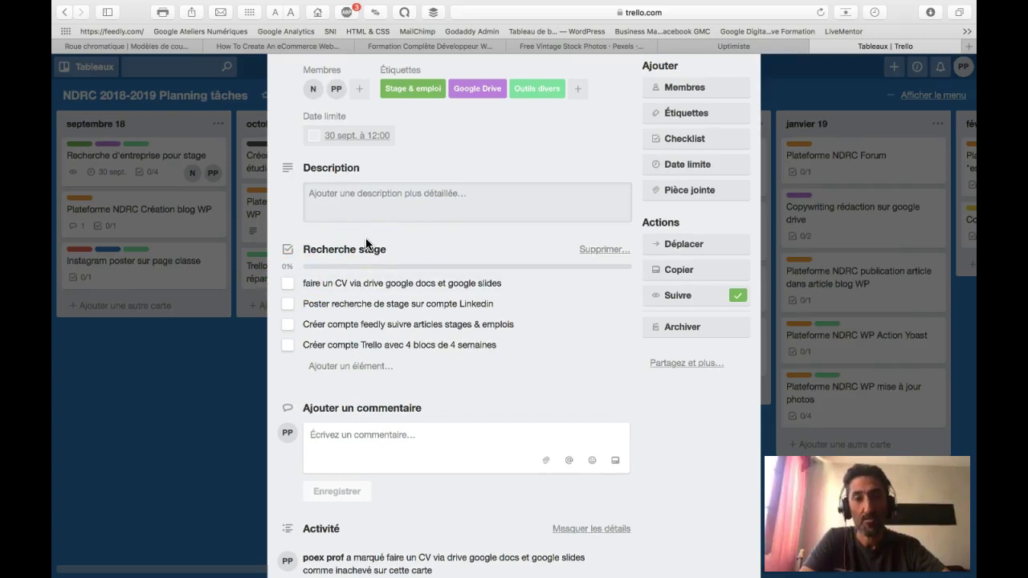
pyautogui.click(344, 252)
# - Mark all four items of the "Recherche stage" checklist as complete and close the card
pyautogui.click(287, 283)
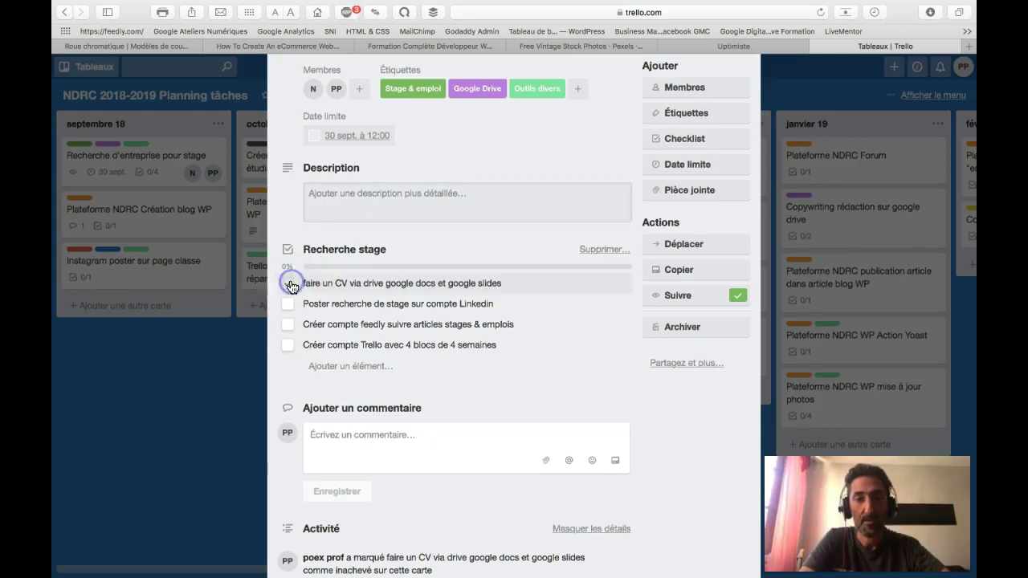
pyautogui.click(288, 308)
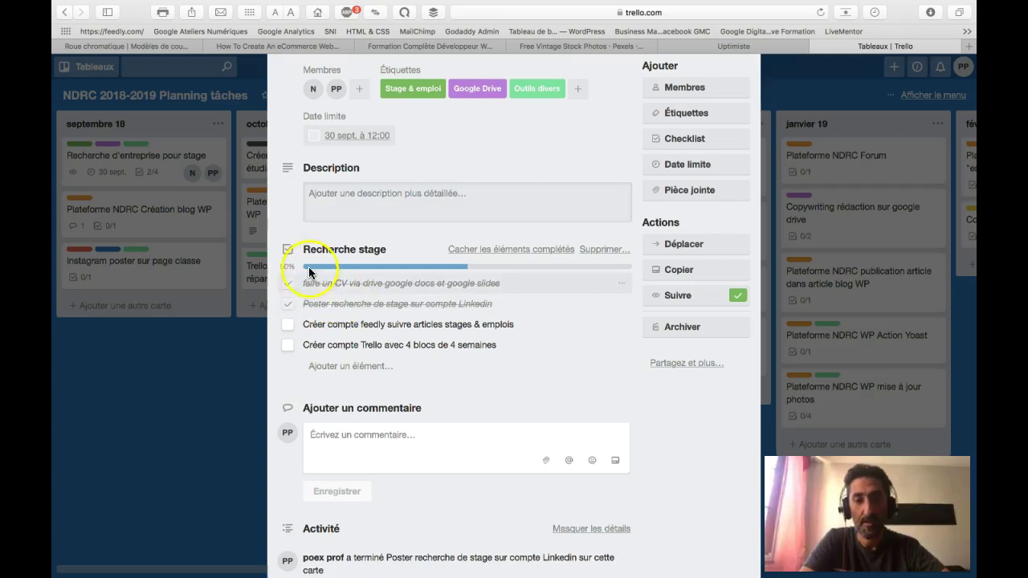
pyautogui.click(288, 326)
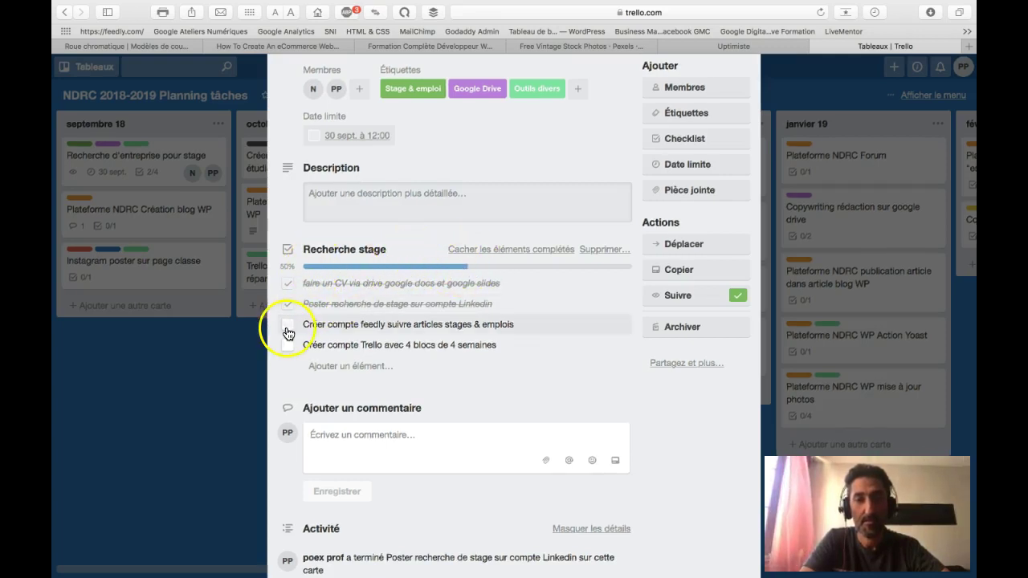
pyautogui.click(288, 347)
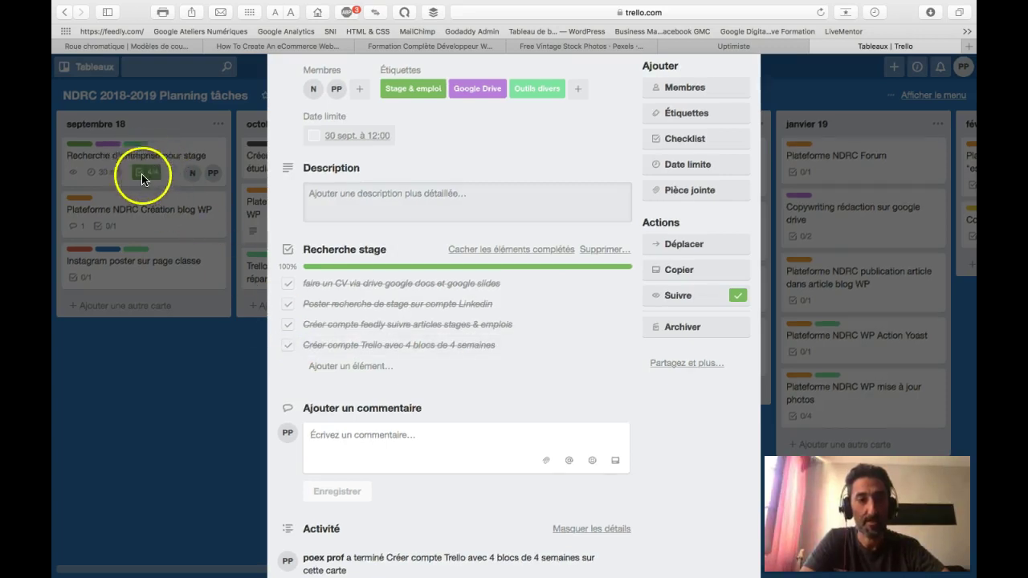
pyautogui.click(290, 346)
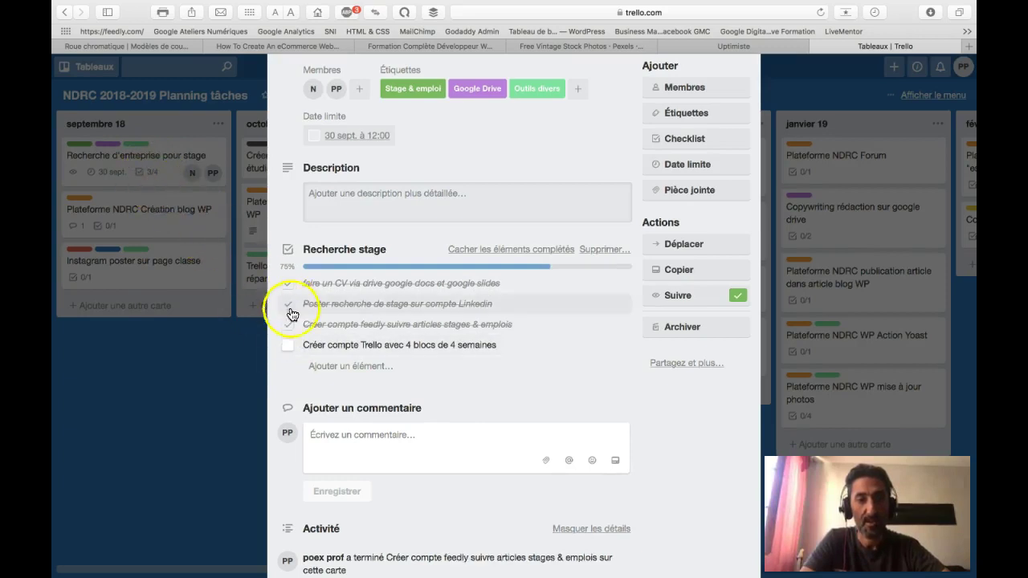
pyautogui.click(290, 347)
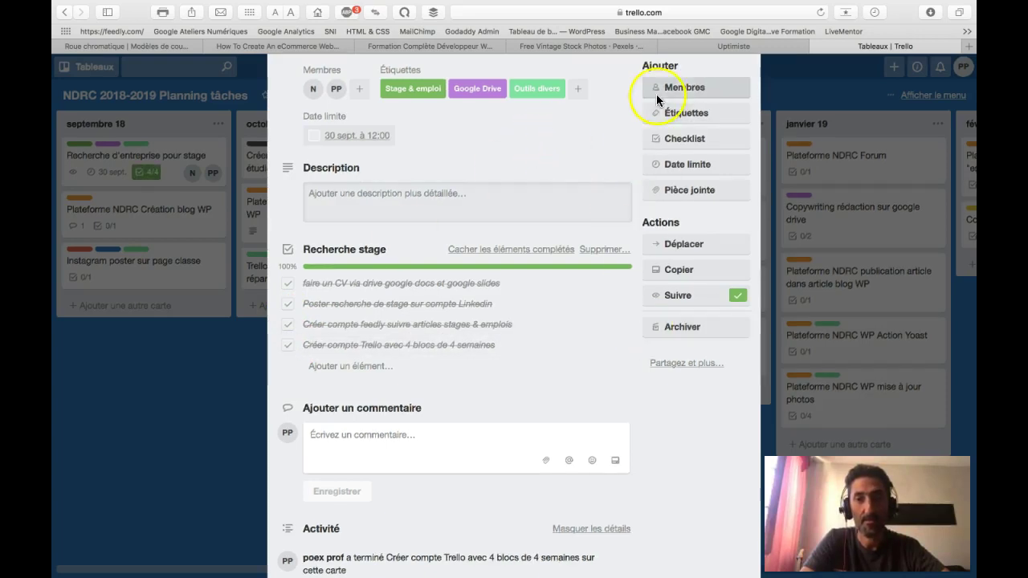
pyautogui.click(201, 388)
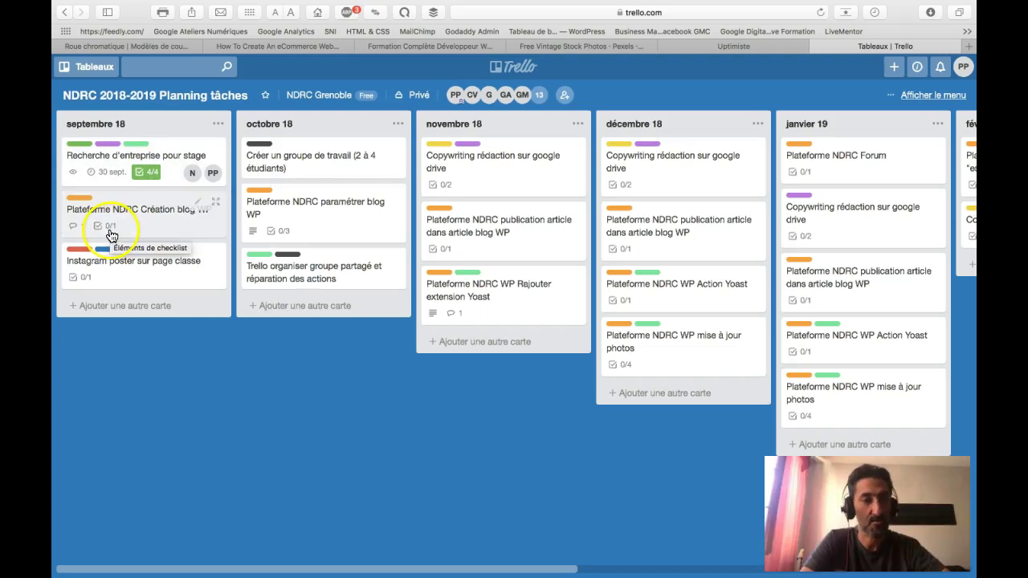
# - Uncheck all four "Recherche stage" checklist items on the "Recherche d'entreprise pour stage" card and close it
pyautogui.click(143, 170)
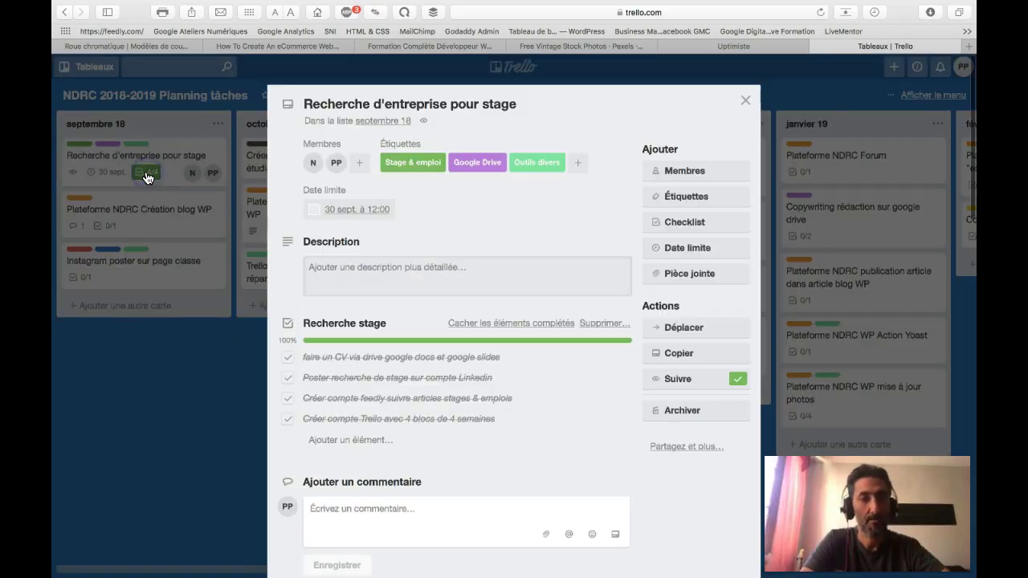
pyautogui.click(287, 356)
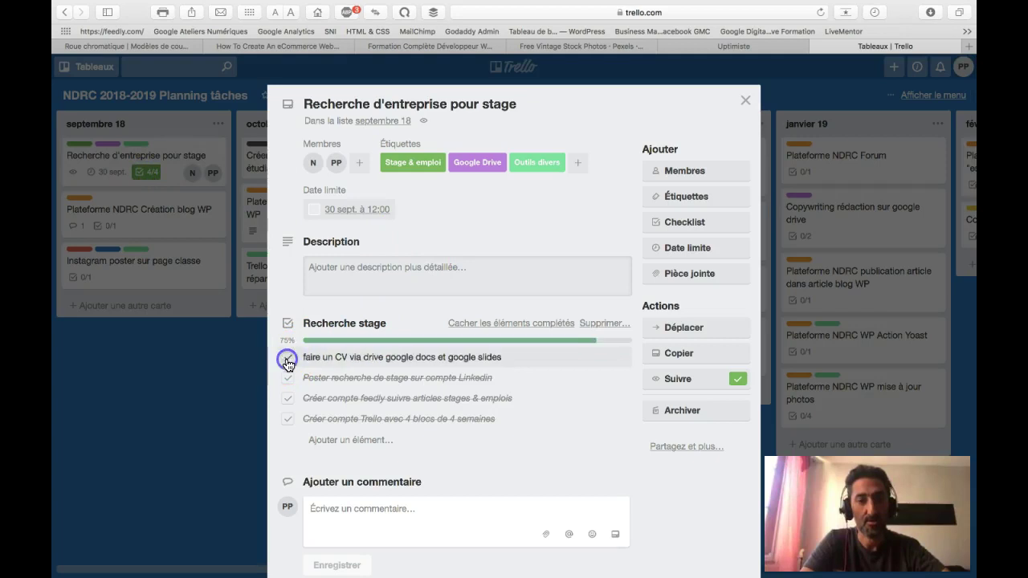
pyautogui.click(288, 378)
pyautogui.click(288, 398)
pyautogui.click(287, 418)
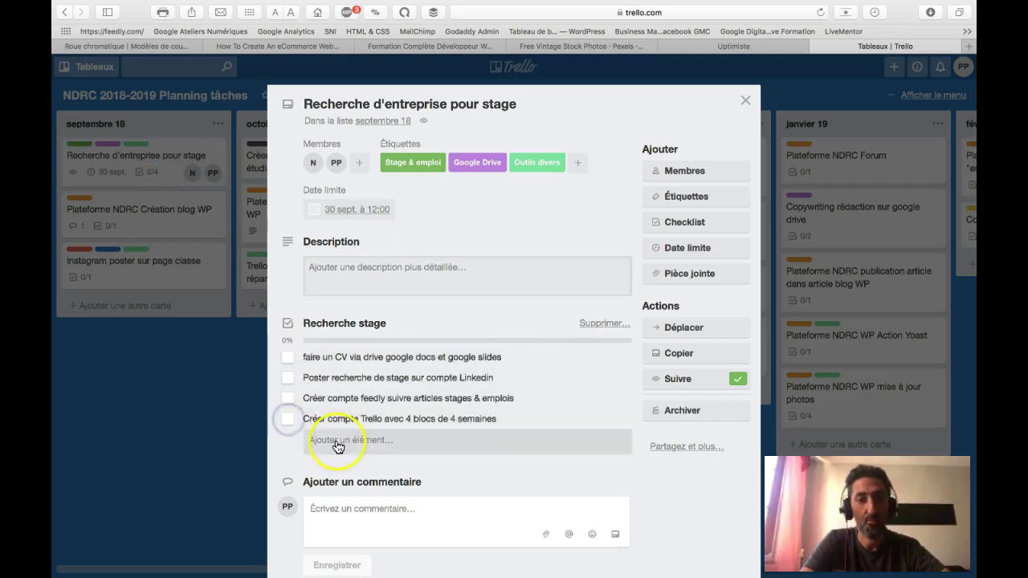
pyautogui.scroll(-1, 338, 448)
pyautogui.scroll(-4, 346, 430)
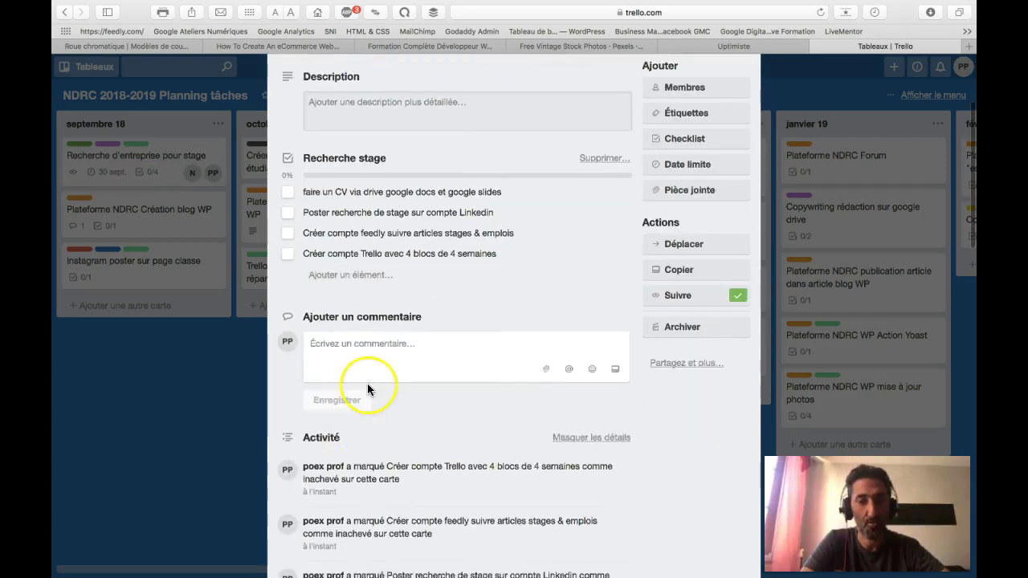
pyautogui.scroll(2, 367, 384)
pyautogui.scroll(3, 367, 389)
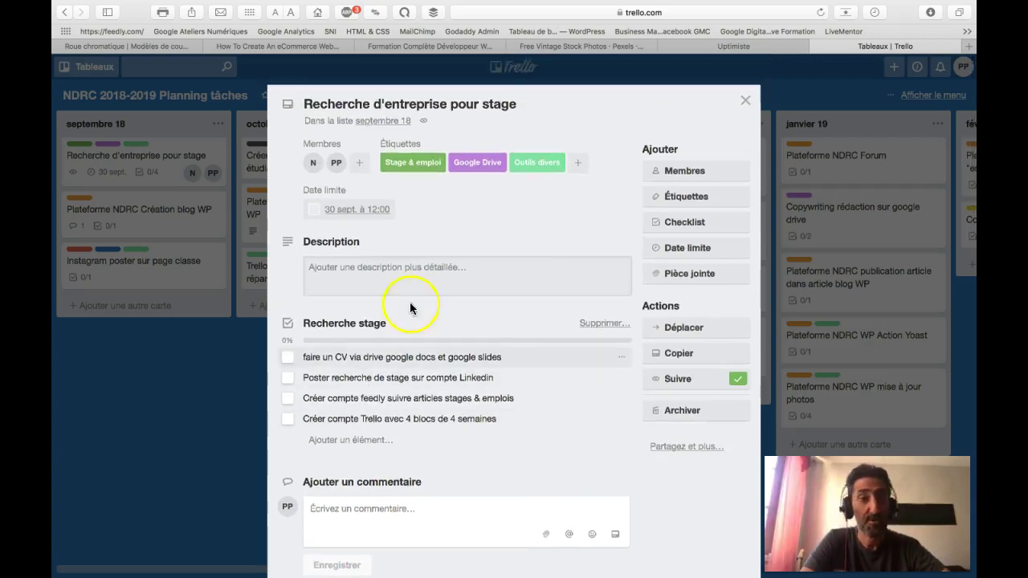
pyautogui.click(746, 103)
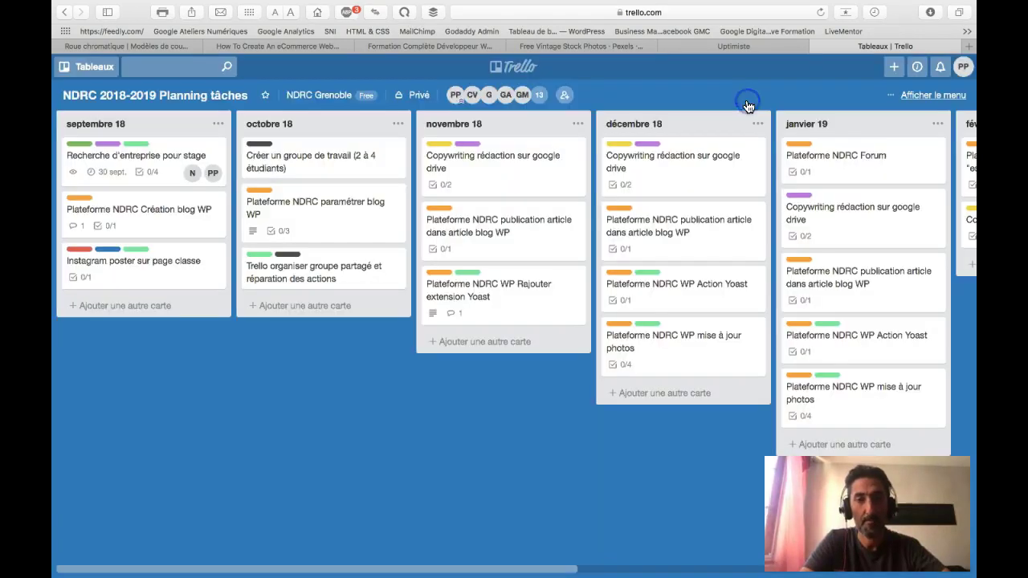
# - Read through the "Plateforme NDRC Création blog WP" card in septembre 18, including its Wordpress checklist and activity comment, and close it
pyautogui.click(141, 214)
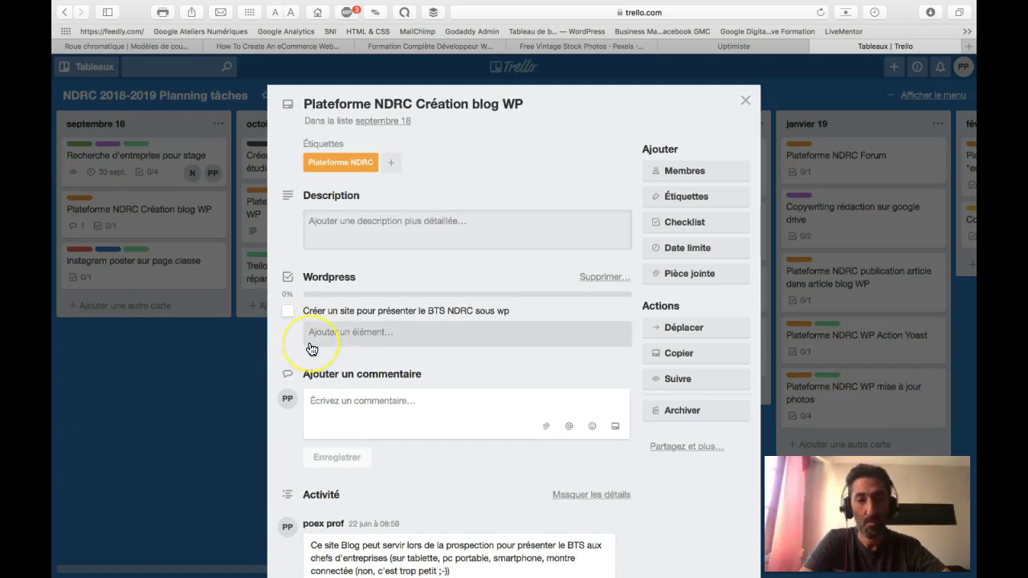
pyautogui.scroll(-2, 310, 344)
pyautogui.scroll(-2, 312, 348)
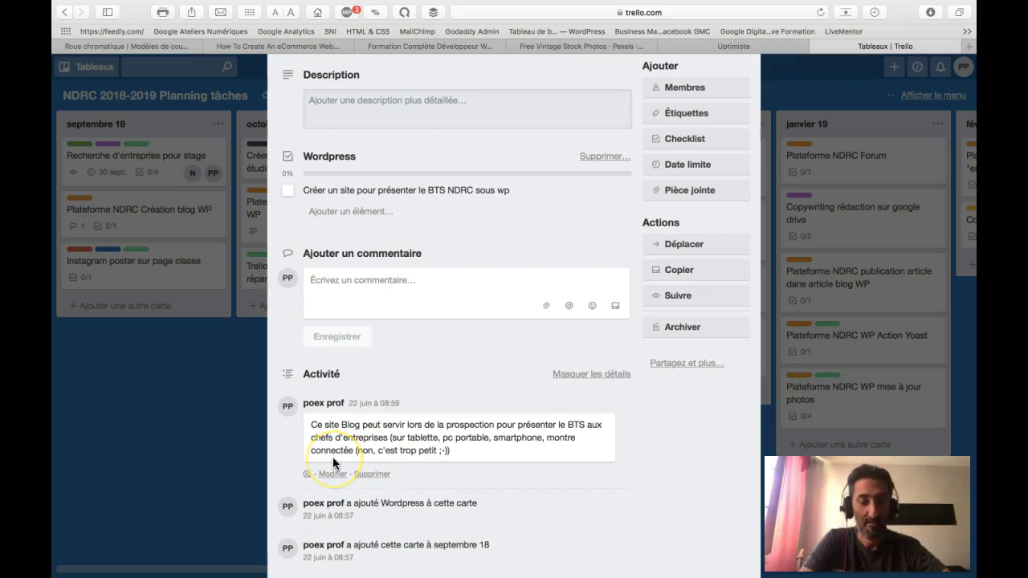
pyautogui.scroll(3, 333, 464)
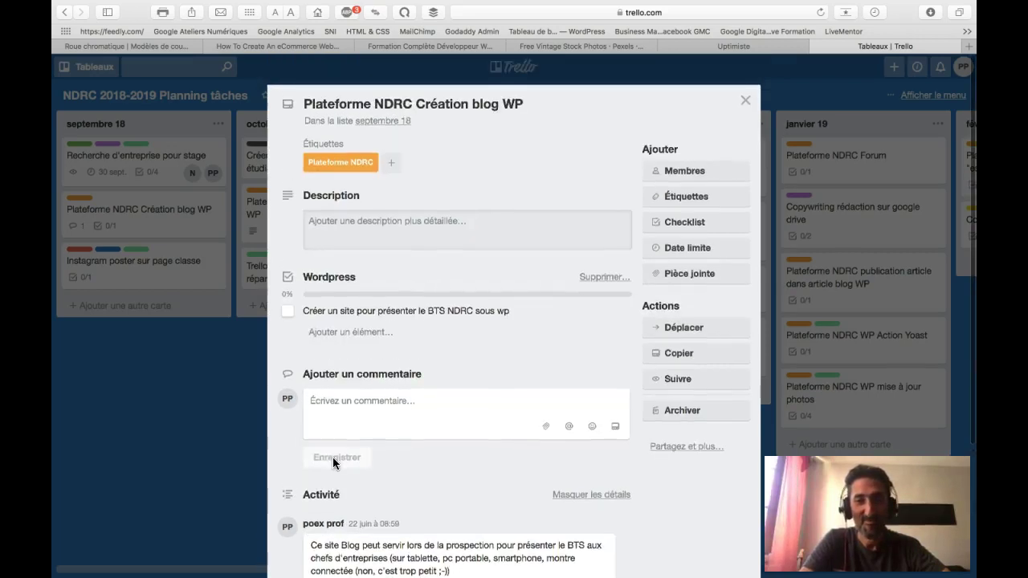
pyautogui.click(743, 102)
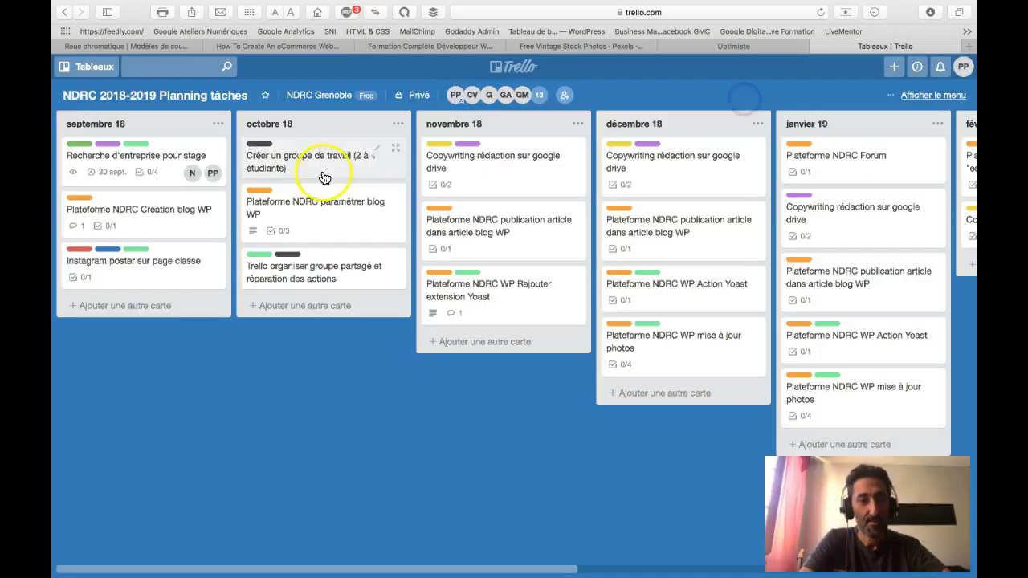
# - View the "Instagram poster sur page classe" and "Créer un groupe de travail (2 à 4 étudiants)" cards, closing each one
pyautogui.click(170, 267)
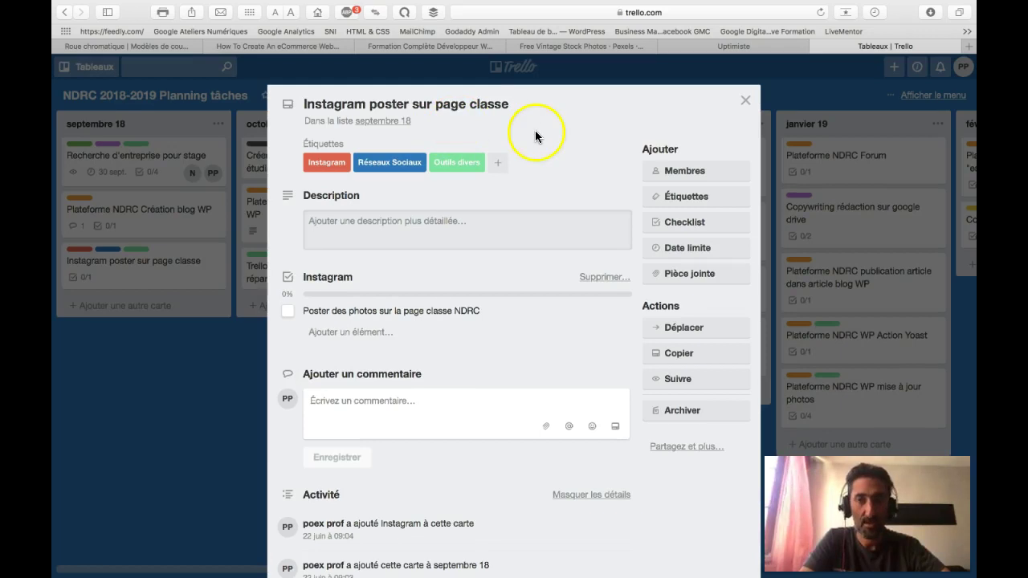
pyautogui.click(745, 102)
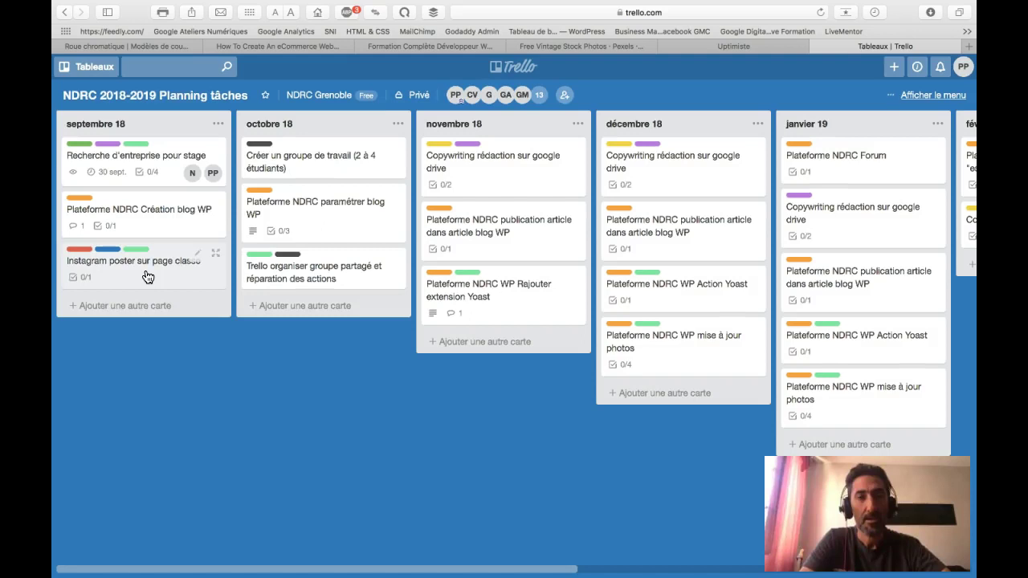
pyautogui.click(334, 172)
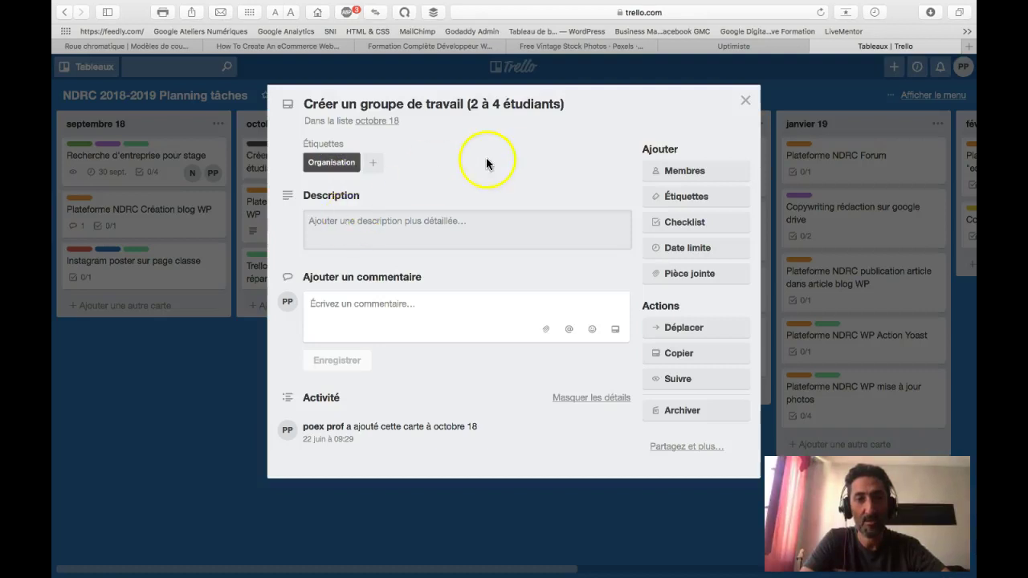
pyautogui.click(744, 103)
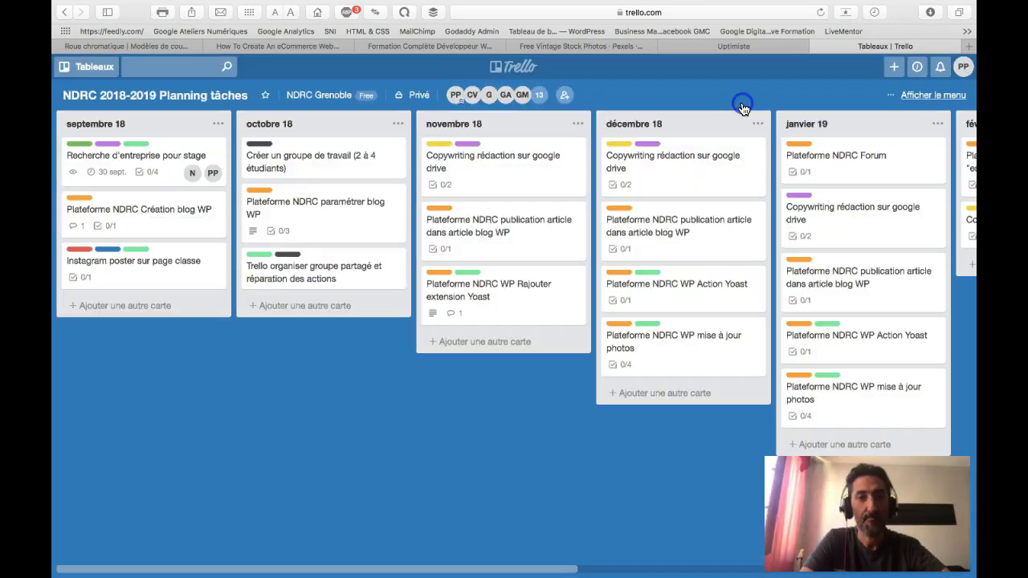
# - Review the description and Wordpress checklist of the octobre 18 card "Plateforme NDRC paramétrer blog WP" and close it
pyautogui.click(324, 227)
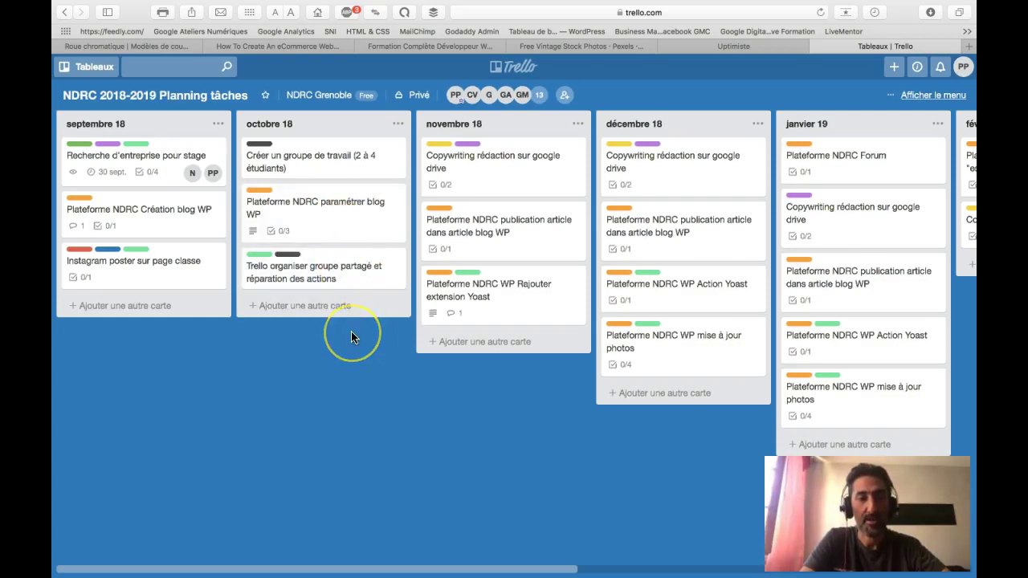
pyautogui.click(346, 221)
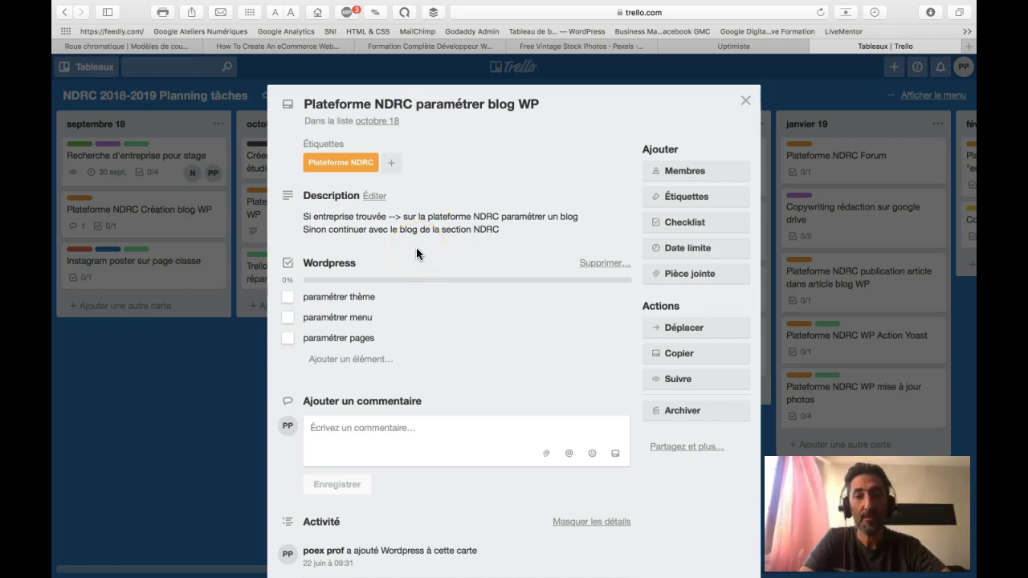
pyautogui.click(349, 276)
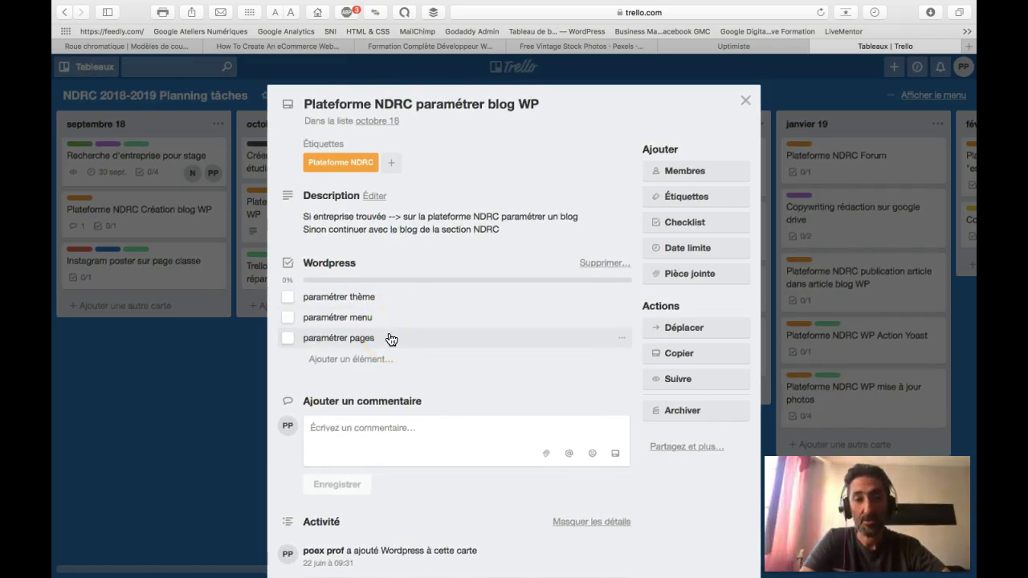
pyautogui.click(746, 101)
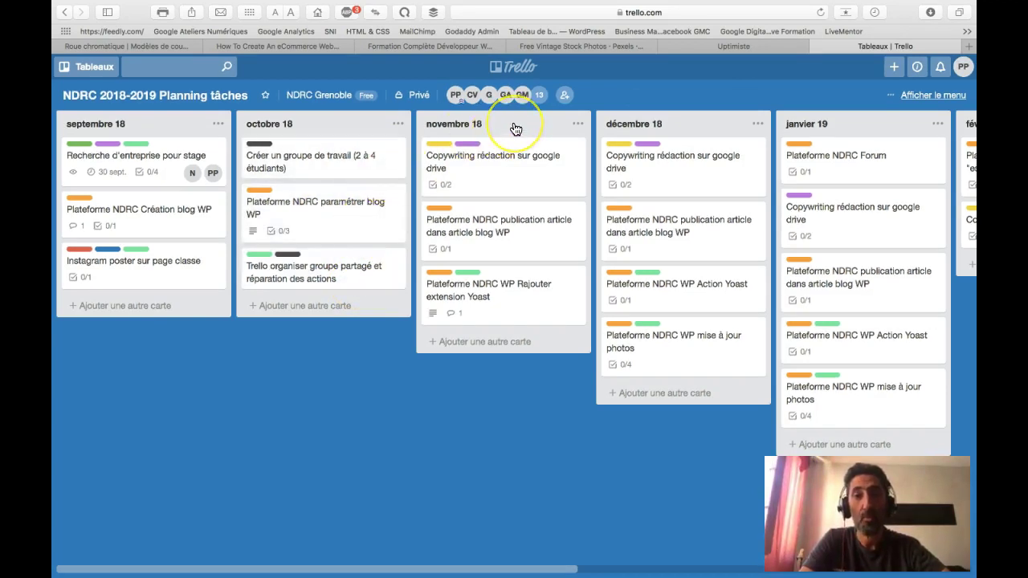
# - View the novembre 18 card "Copywriting rédaction sur google drive" and open Google Drive in a new browser tab
pyautogui.click(514, 173)
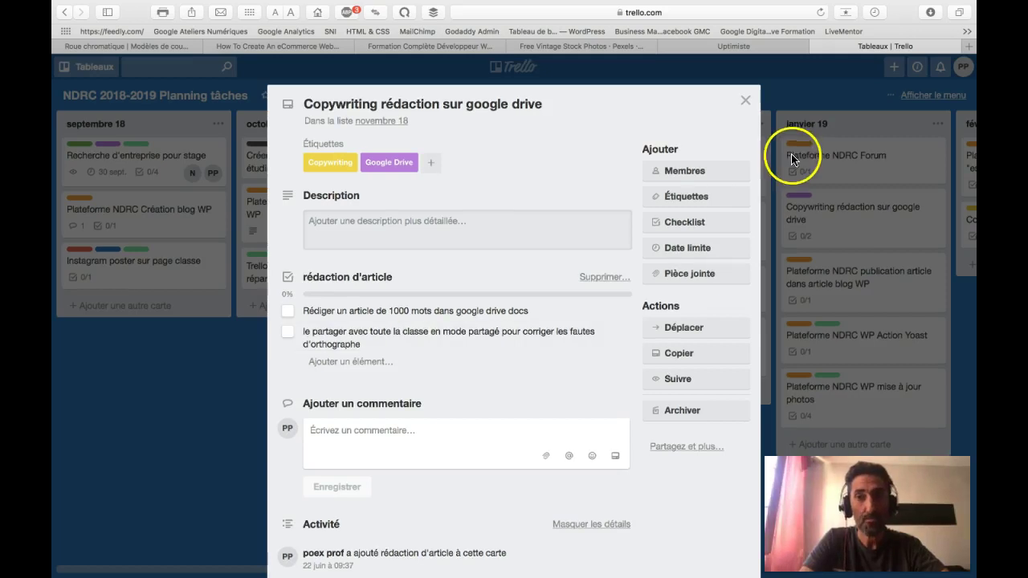
pyautogui.click(969, 47)
pyautogui.click(275, 482)
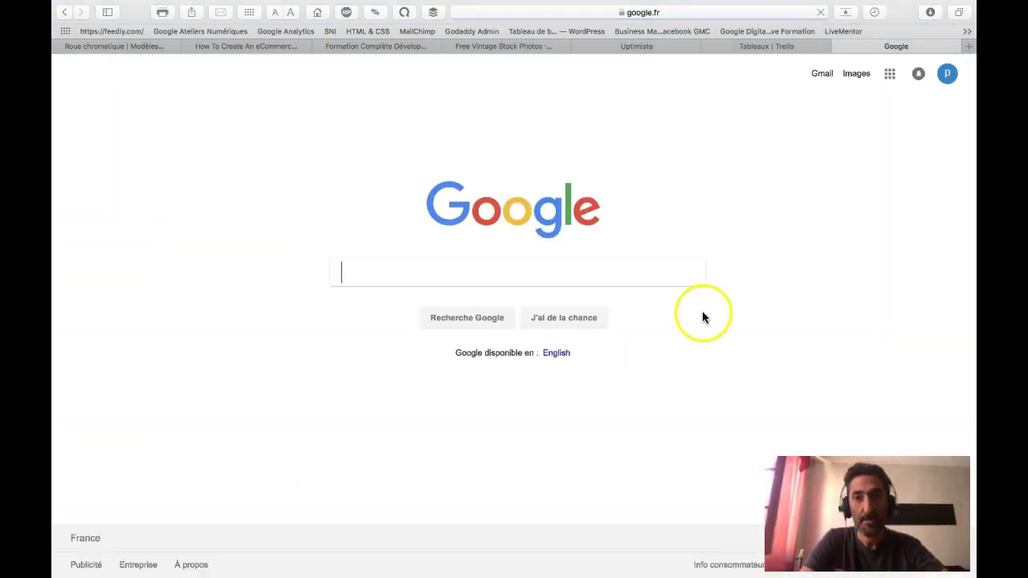
pyautogui.click(891, 77)
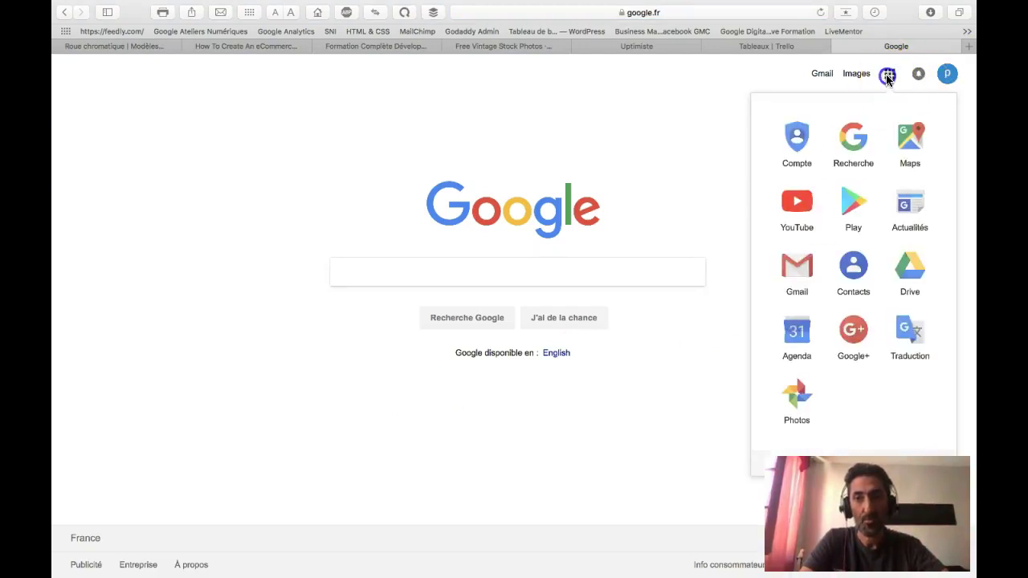
pyautogui.click(921, 277)
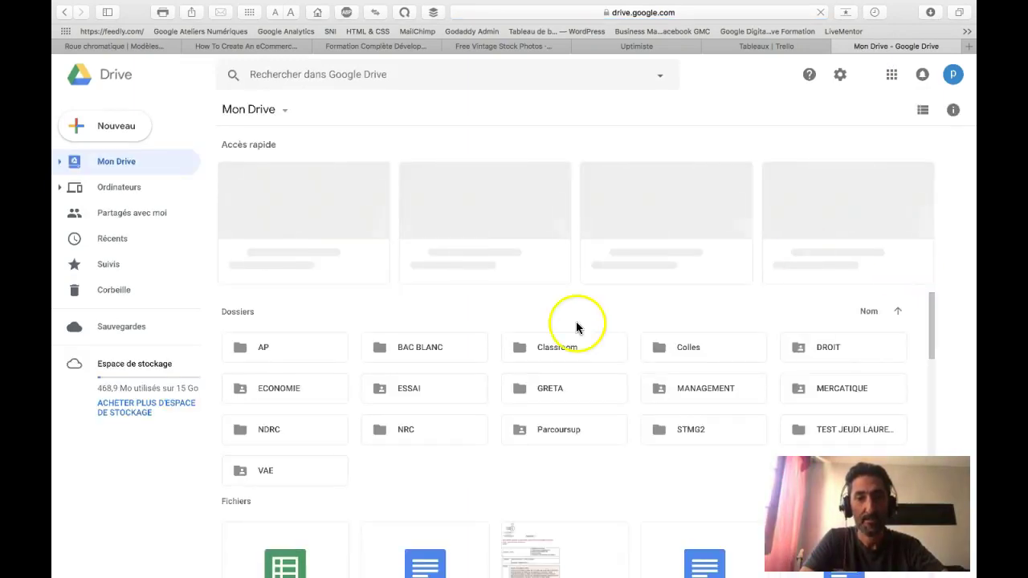
# - Create a new Google Docs document in Drive and name it "article mois de novembre"
pyautogui.click(117, 127)
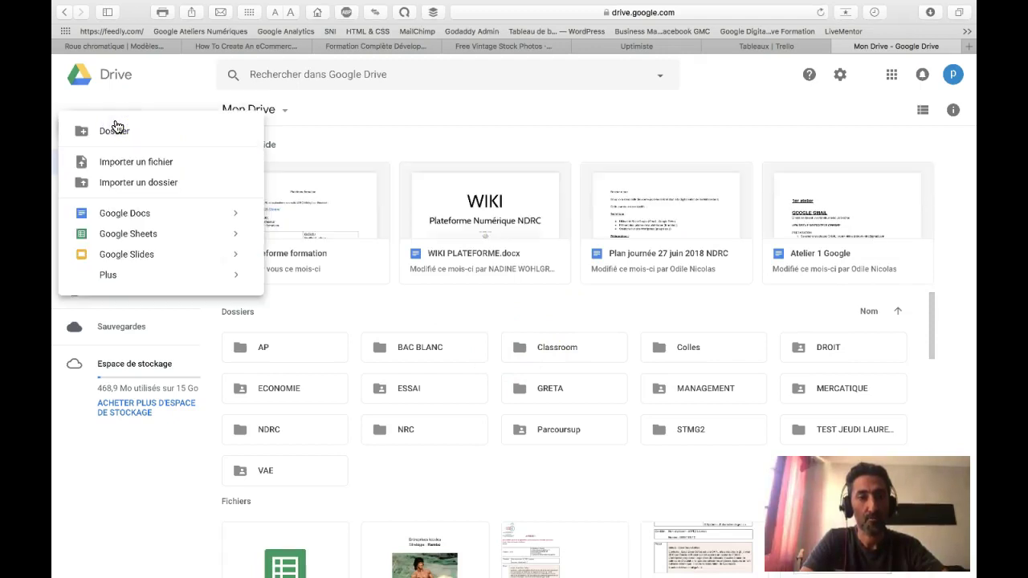
pyautogui.click(132, 214)
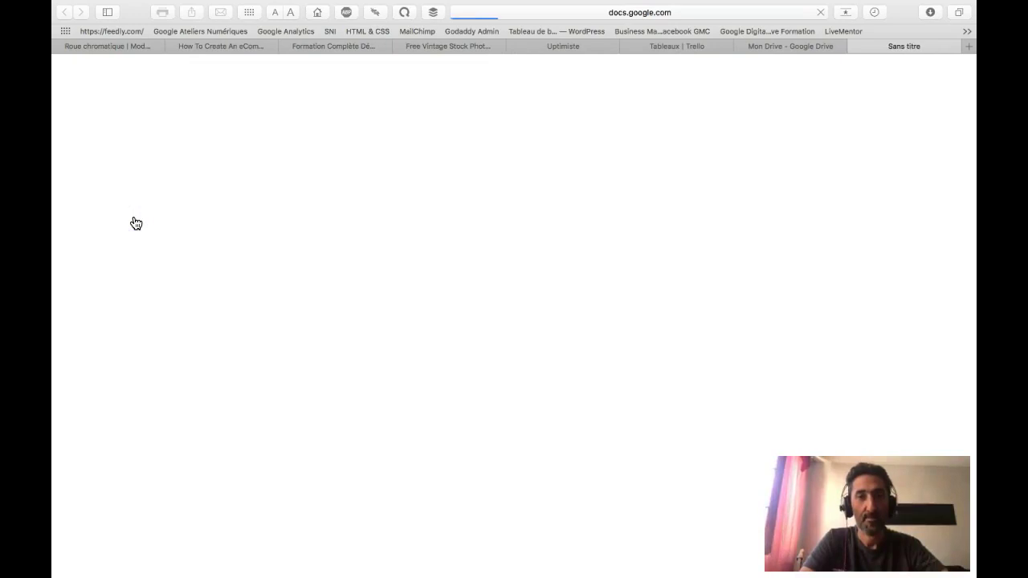
pyautogui.click(165, 68)
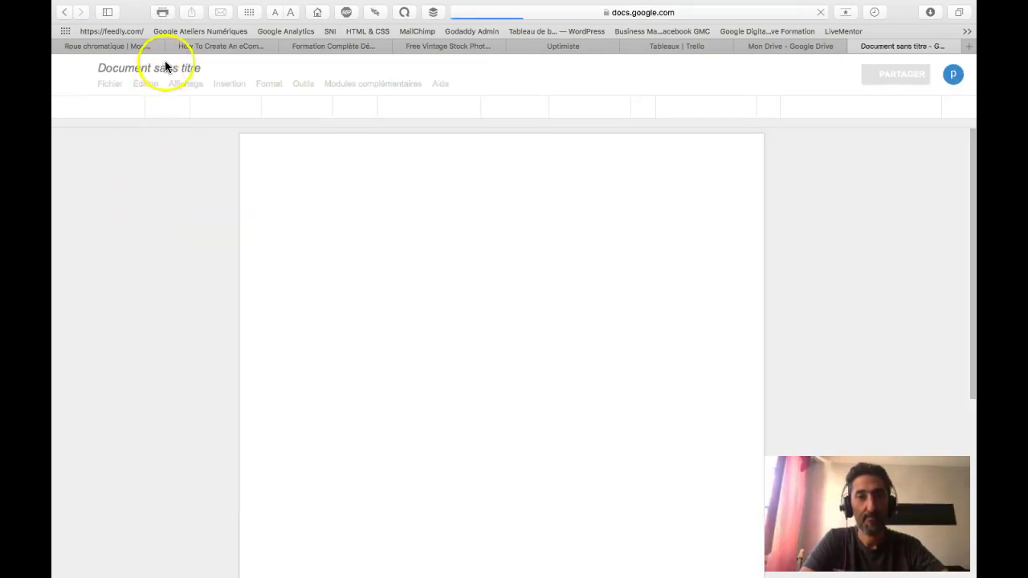
pyautogui.click(167, 69)
pyautogui.click(166, 67)
pyautogui.write('article ')
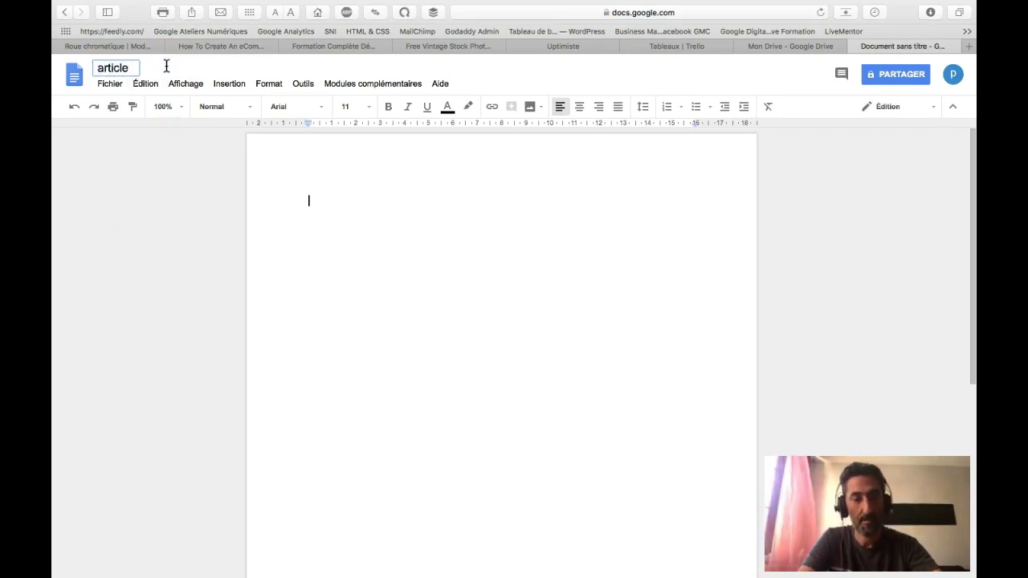
pyautogui.write('mois')
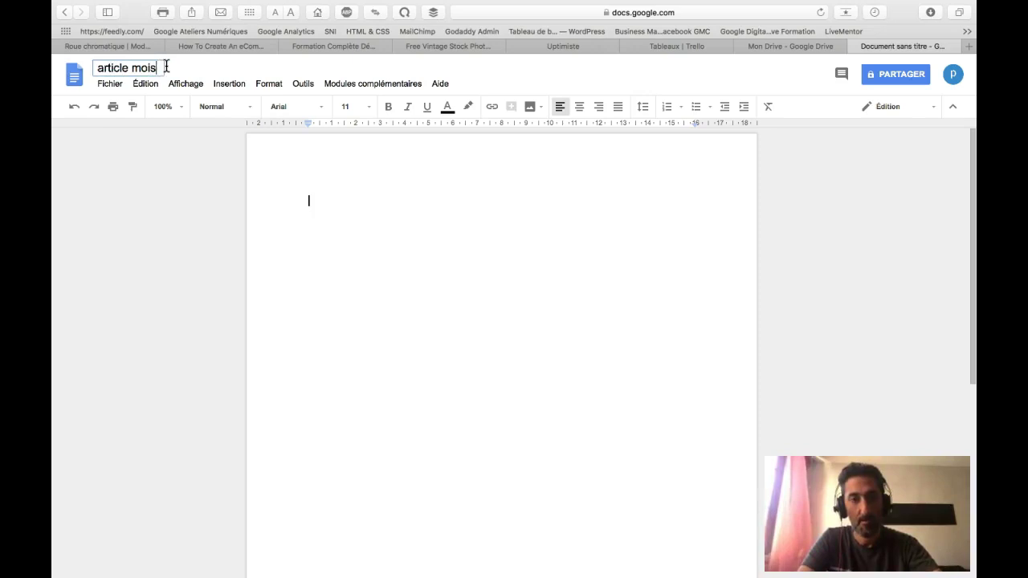
pyautogui.write(' de novembre')
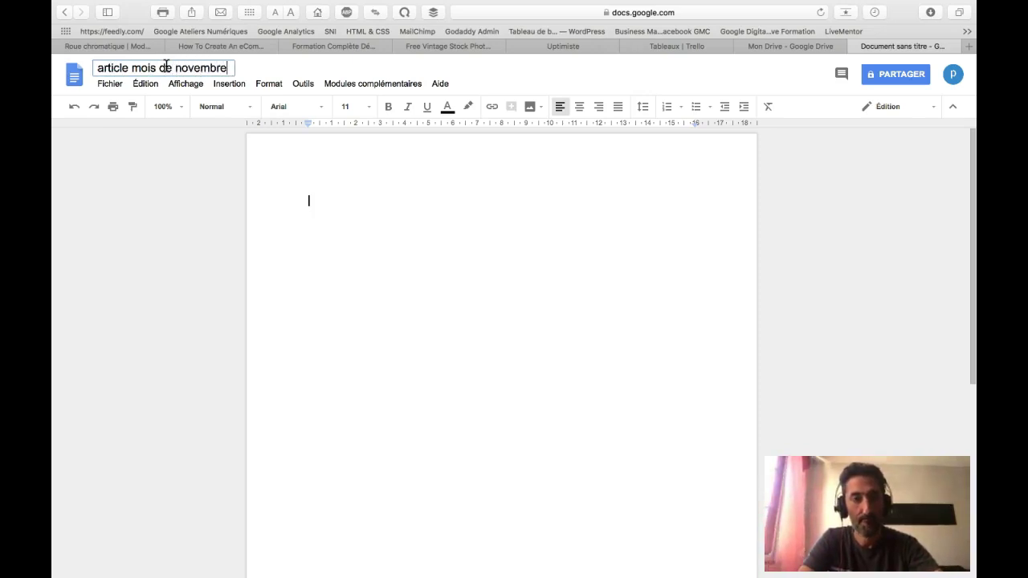
# - Write "Article principal pour le blog" as the first line of the document
pyautogui.click(317, 198)
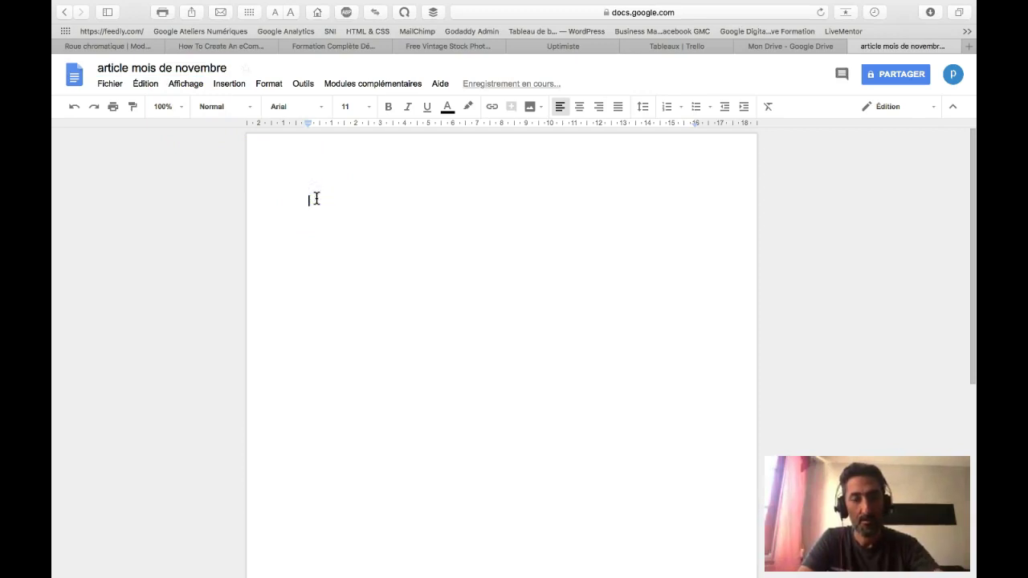
pyautogui.write('ar')
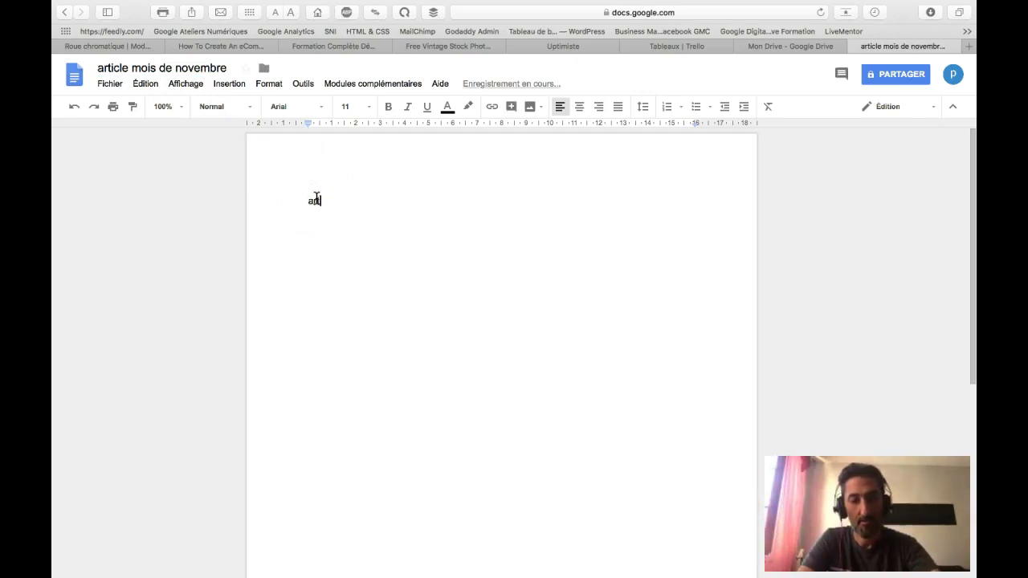
pyautogui.press('BackSpace')
pyautogui.press('BackSpace')
pyautogui.press('BackSpace')
pyautogui.press('BackSpace')
pyautogui.press('BackSpace')
pyautogui.press('BackSpace')
pyautogui.write('A')
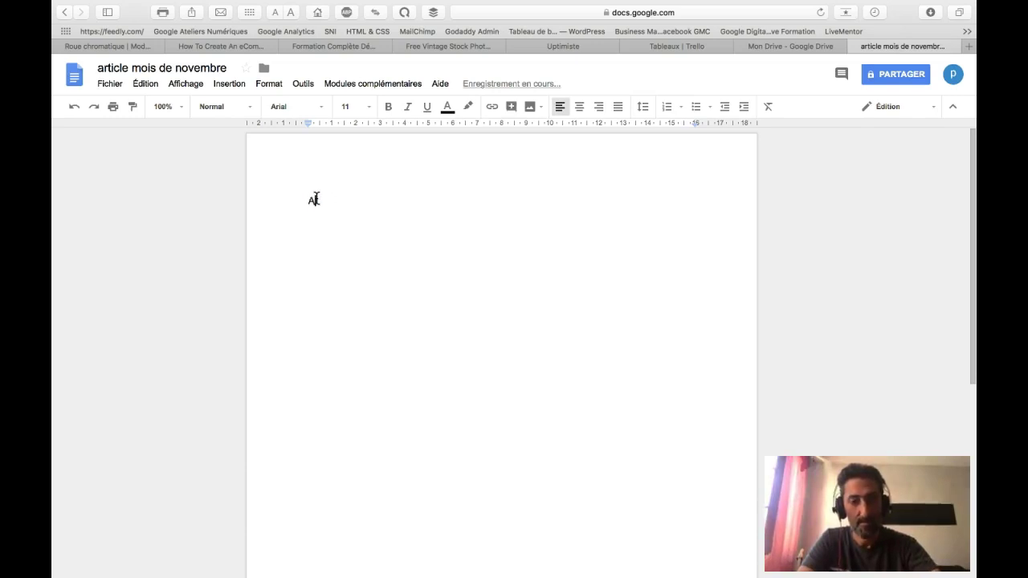
pyautogui.write('rticle prin')
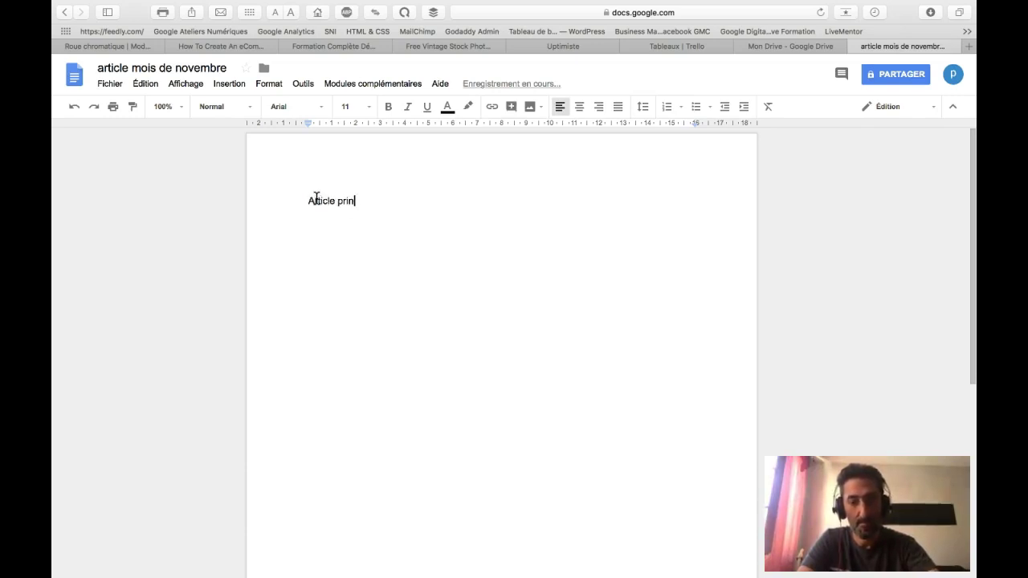
pyautogui.write('cipal pour le blog')
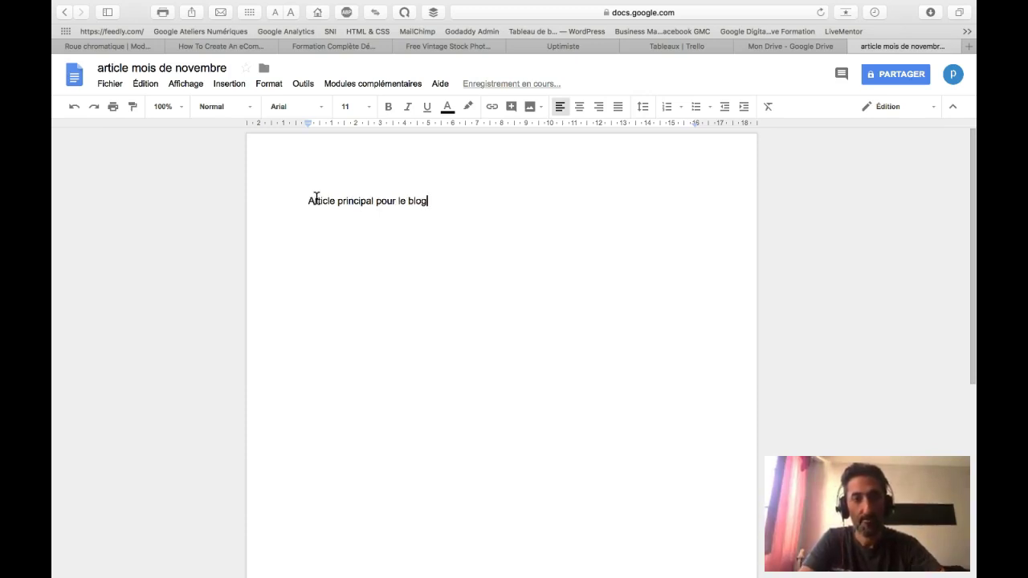
# - Leave a blank line below the heading and add the placeholder lines "fgkdjfgmdlfkgdmlkgdf", "ssfgfgdsfgqfg" and "sfqfgqsfgqsfgqs"
pyautogui.press('Return')
pyautogui.press('Return')
pyautogui.write('fgkdjfgmdlfkgdmlkgdf')
pyautogui.press('Return')
pyautogui.write('ssfgfgdsfgqfg')
pyautogui.press('Return')
pyautogui.write('sfqfgqsfgqsfgqs')
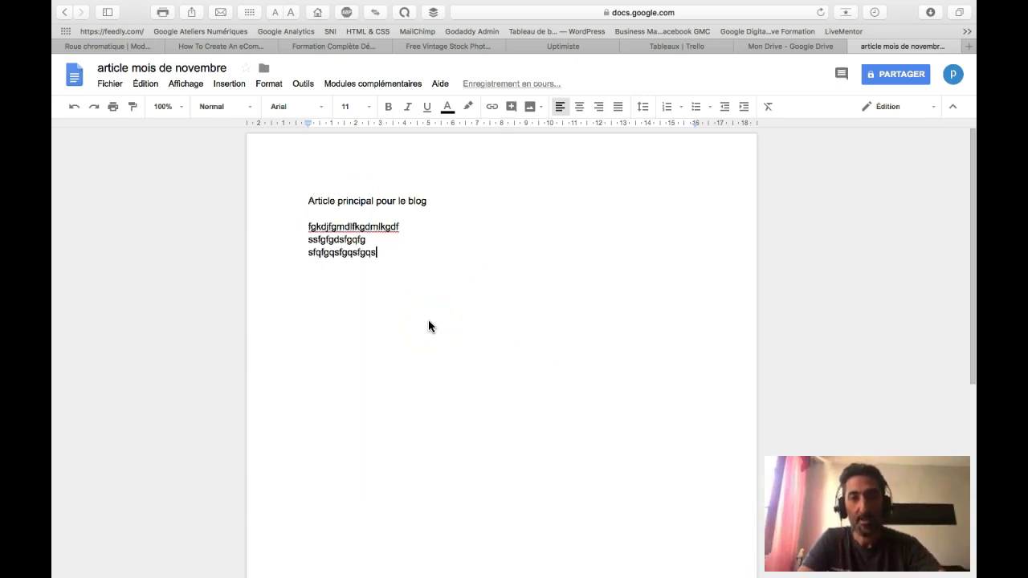
# - View the document's options for sharing with other users and close them without adding anyone
pyautogui.click(886, 84)
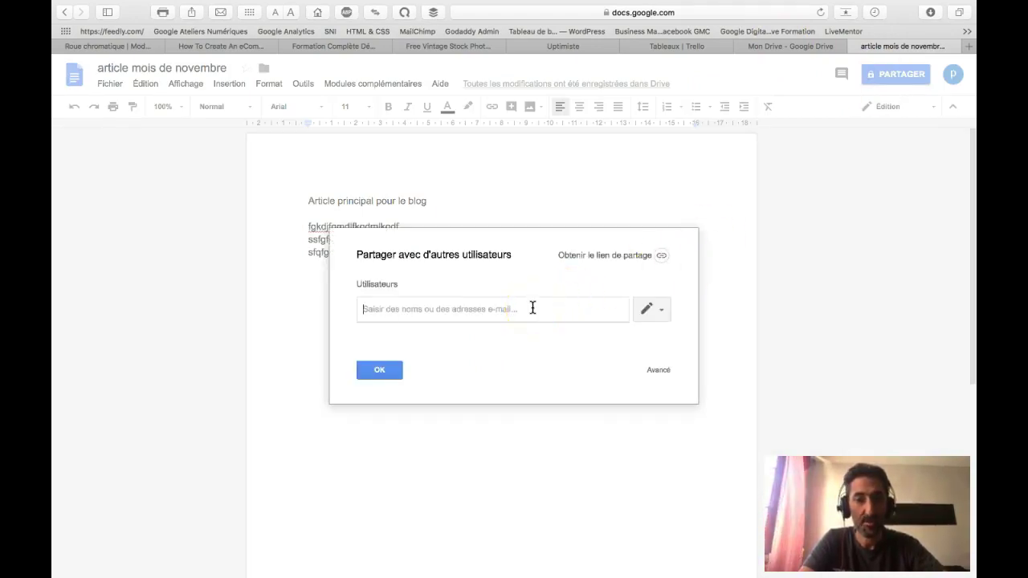
pyautogui.click(532, 309)
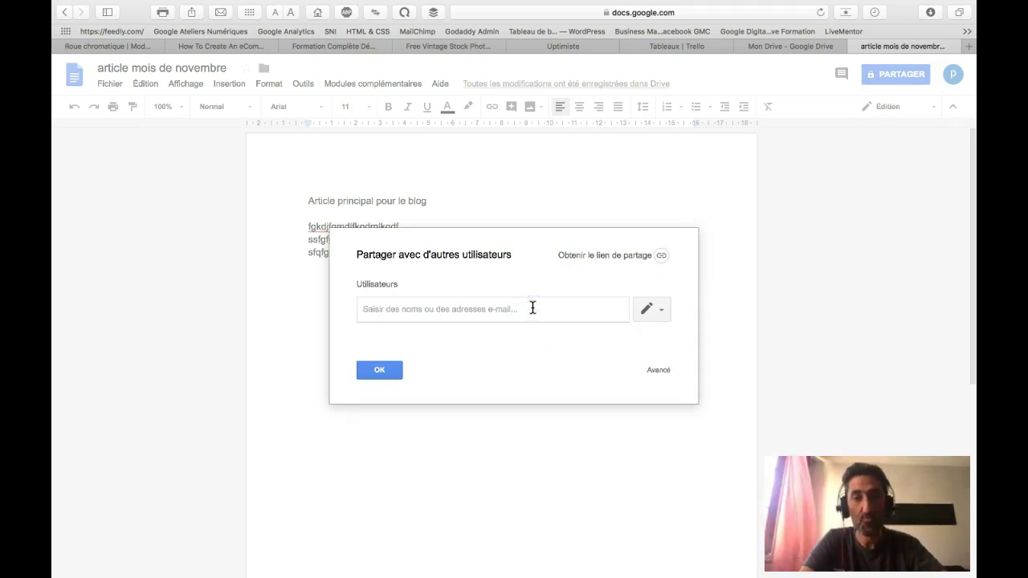
pyautogui.click(376, 373)
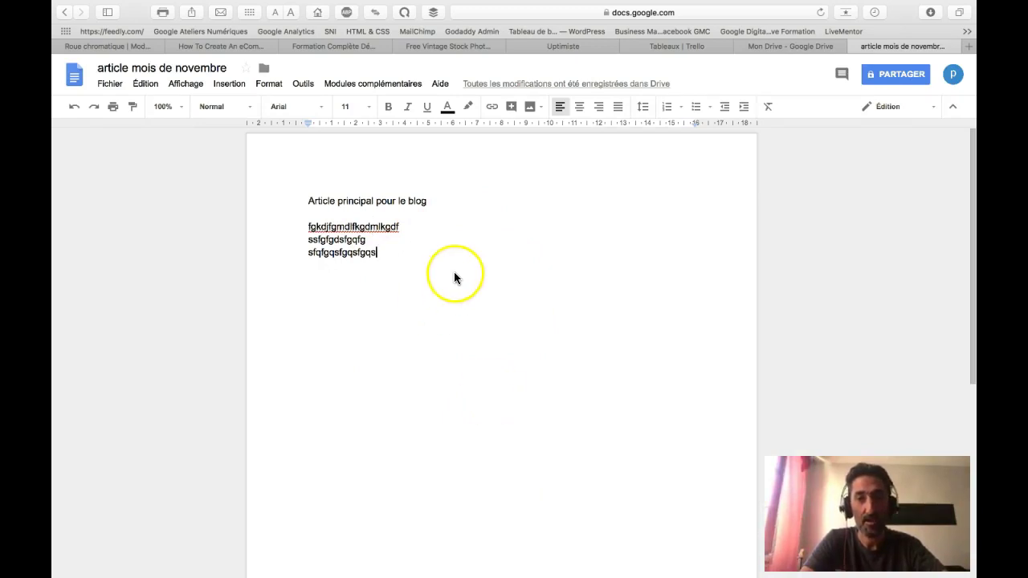
# - Delete the final character of the last placeholder line
pyautogui.click(384, 254)
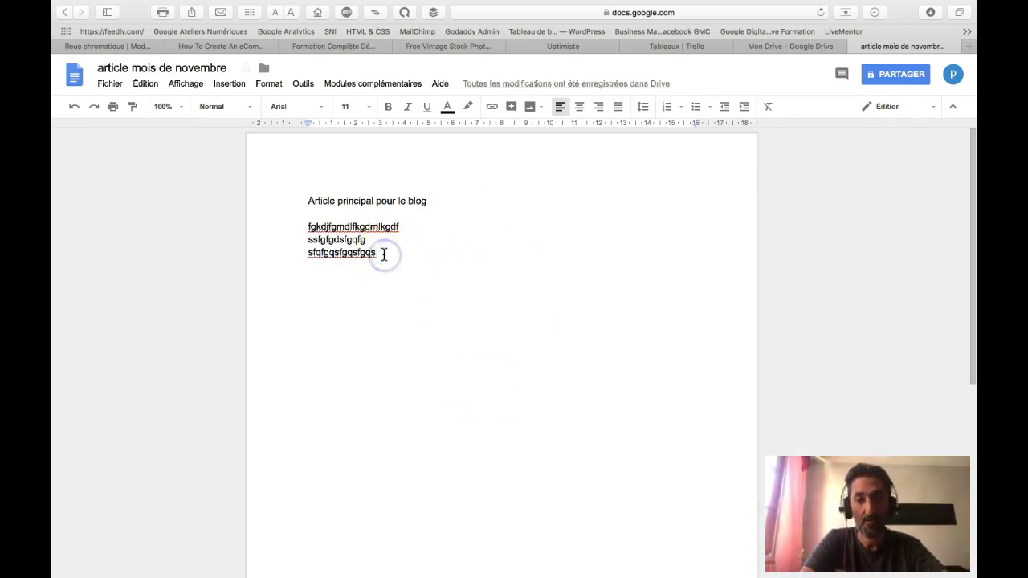
pyautogui.press('BackSpace')
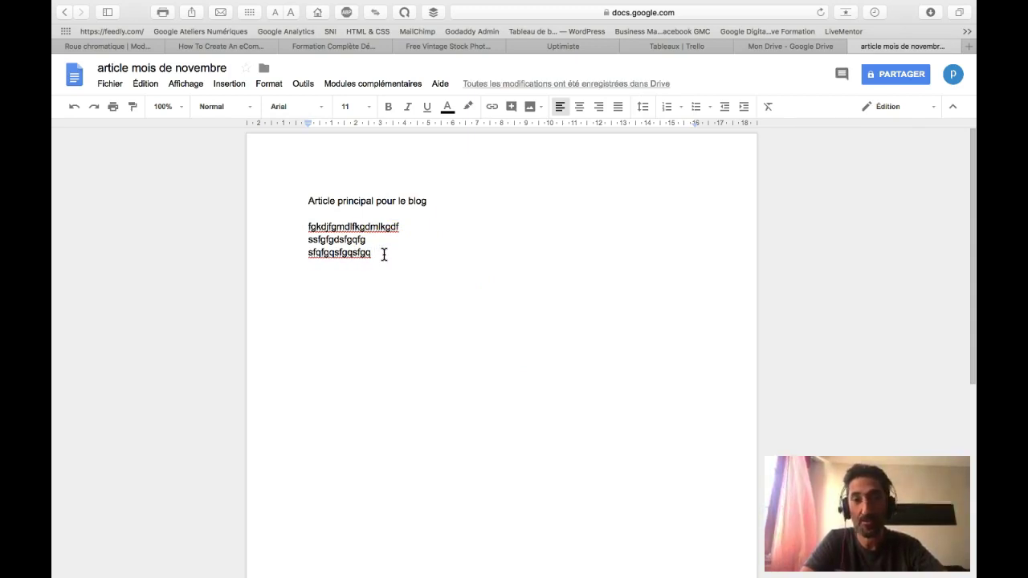
# - Return to the Trello board and close the "Copywriting rédaction sur google drive" card
pyautogui.click(717, 47)
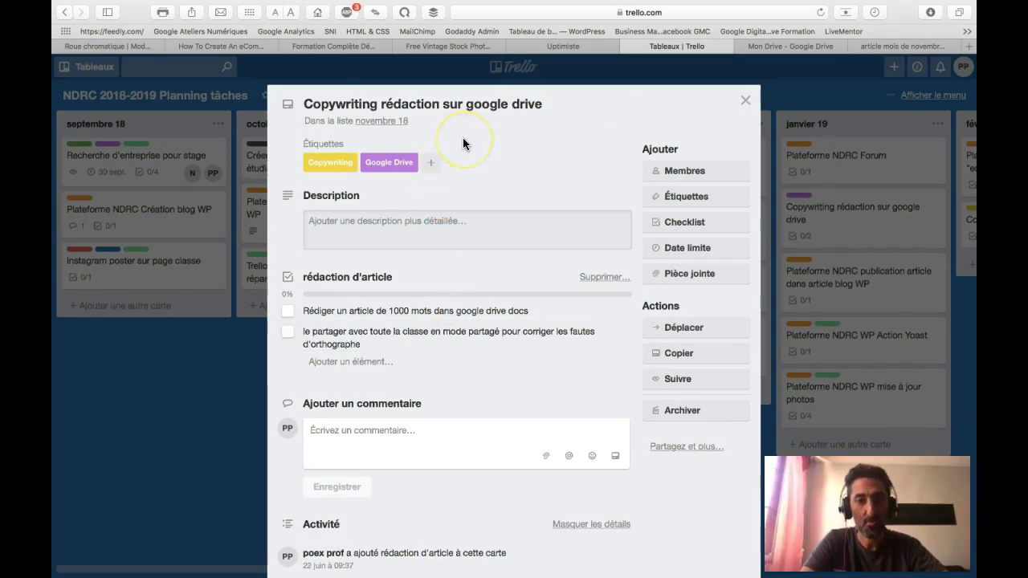
pyautogui.click(744, 105)
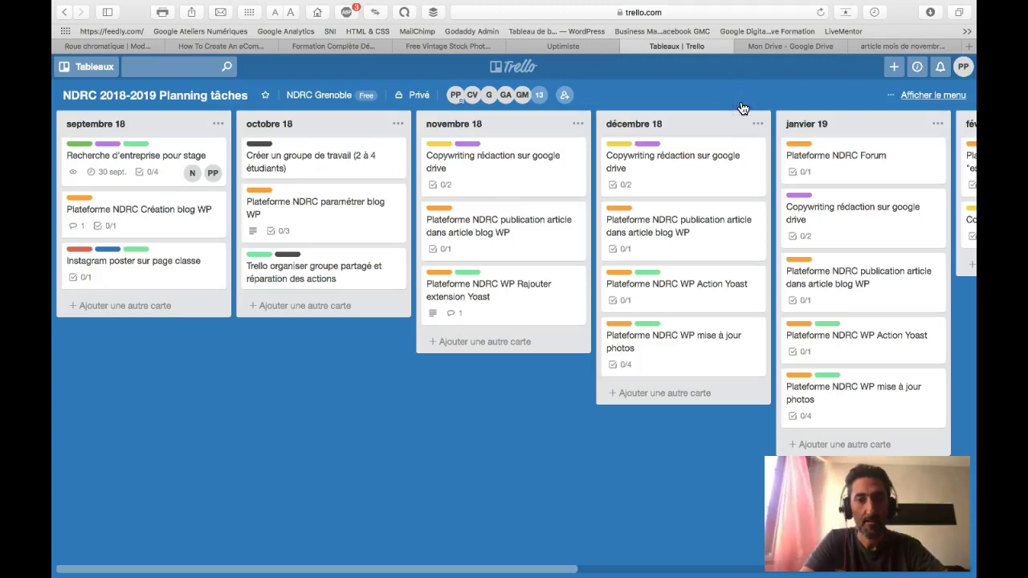
# - Read the November card "Plateforme NDRC publication article dans article blog WP" and switch to the "article mois de novembre" document in Google Docs
pyautogui.click(537, 235)
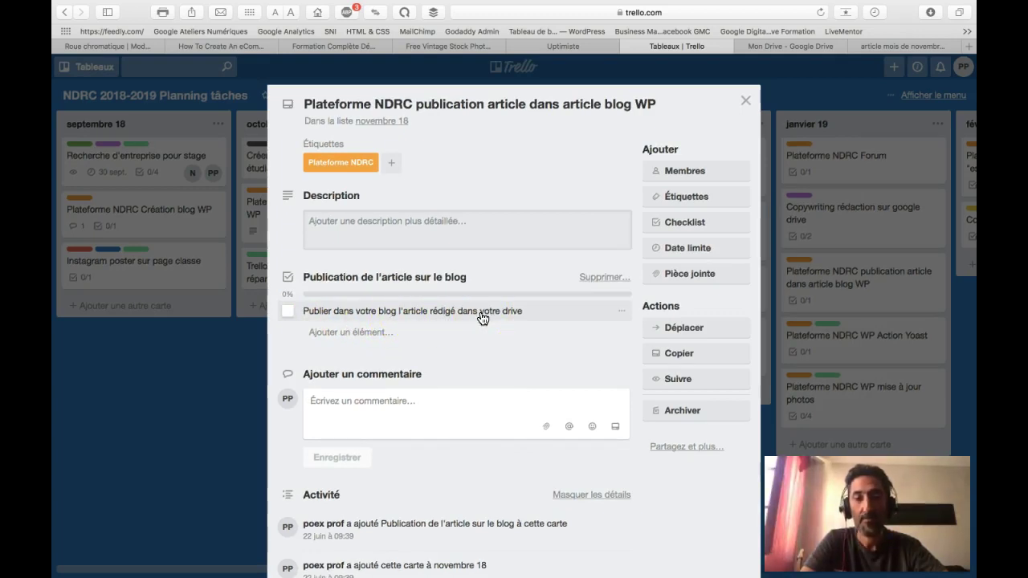
pyautogui.click(883, 46)
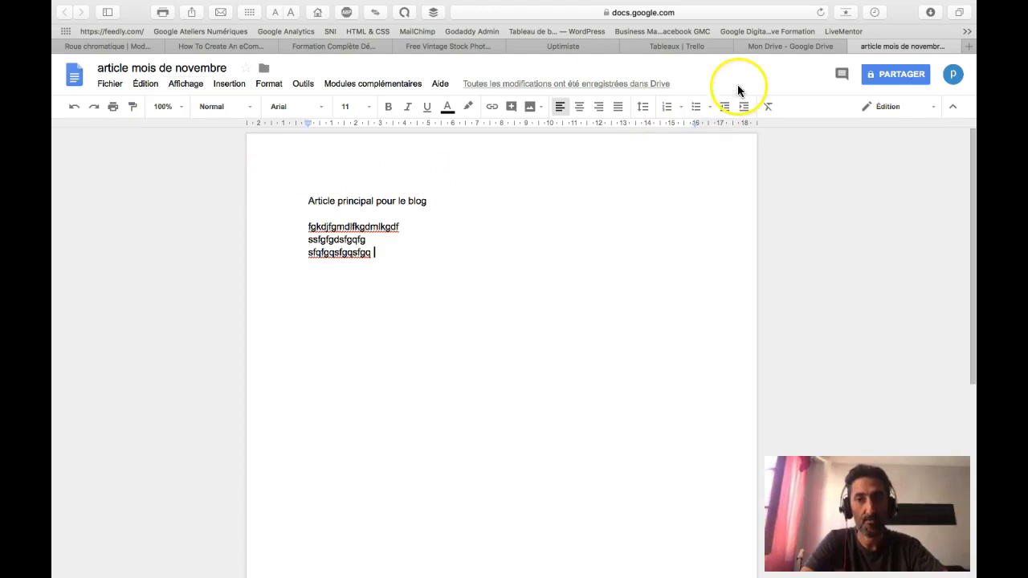
# - Switch to Google Drive, bring up the dialog for creating a new folder and cancel it
pyautogui.click(793, 46)
pyautogui.rightClick(570, 310)
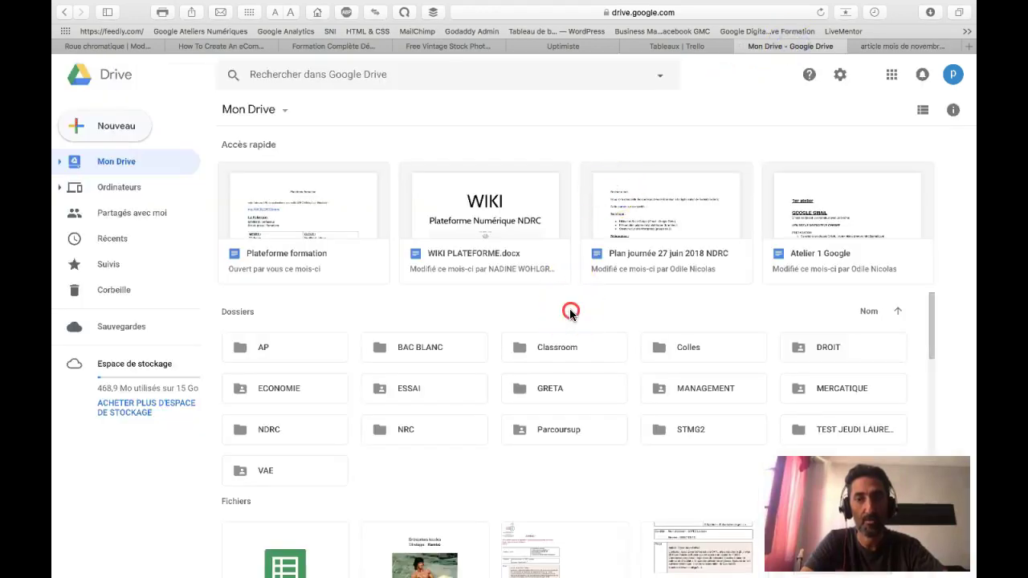
pyautogui.click(617, 334)
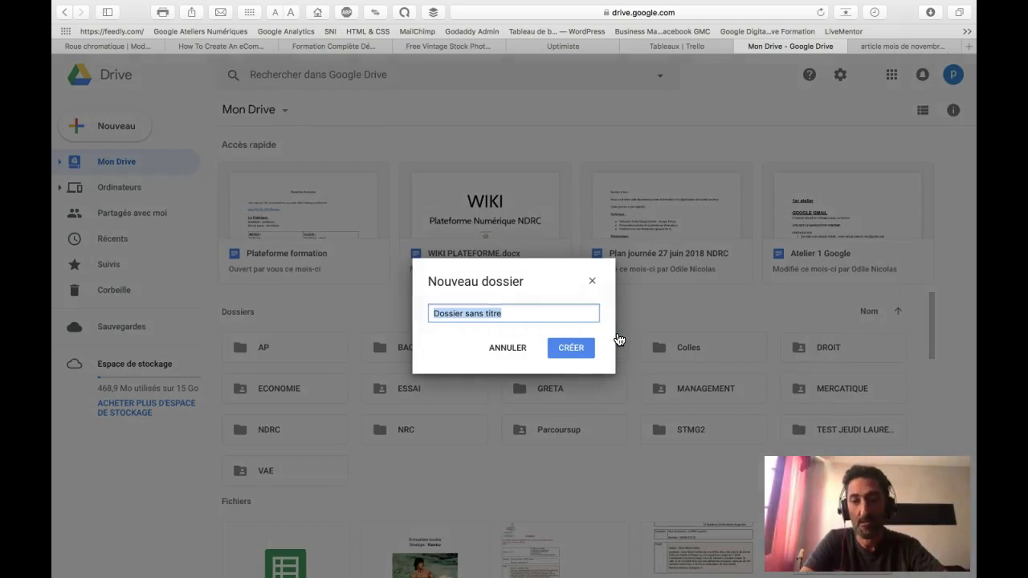
pyautogui.click(505, 347)
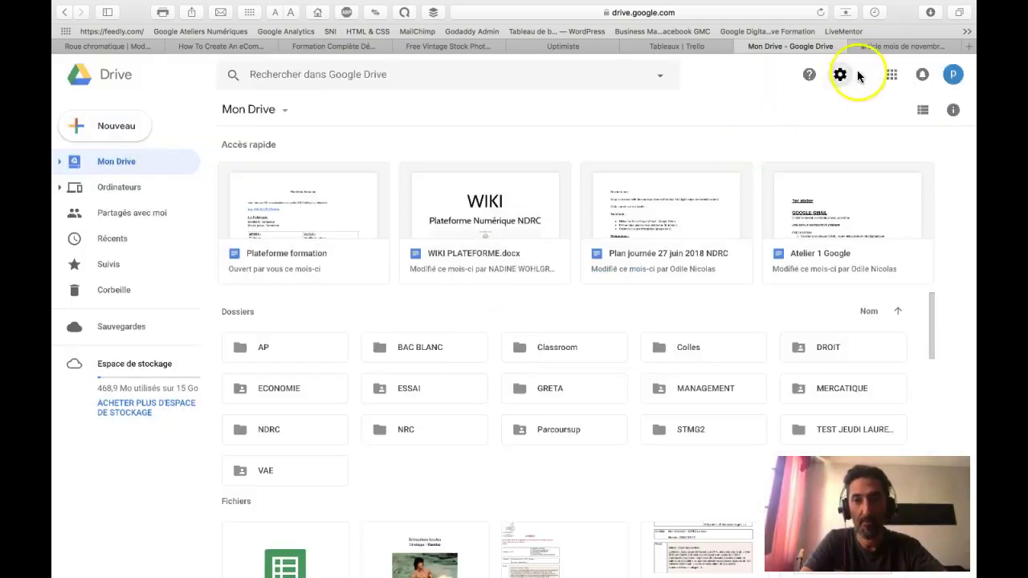
# - Look at the "article mois de novembre" document again, return to the Trello board and close the November publication card
pyautogui.click(880, 47)
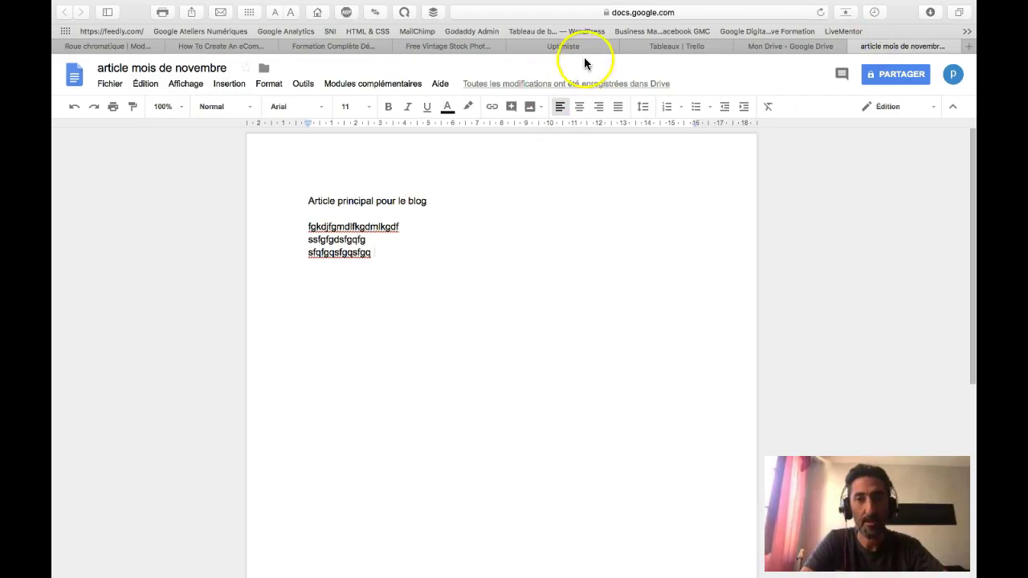
pyautogui.click(670, 46)
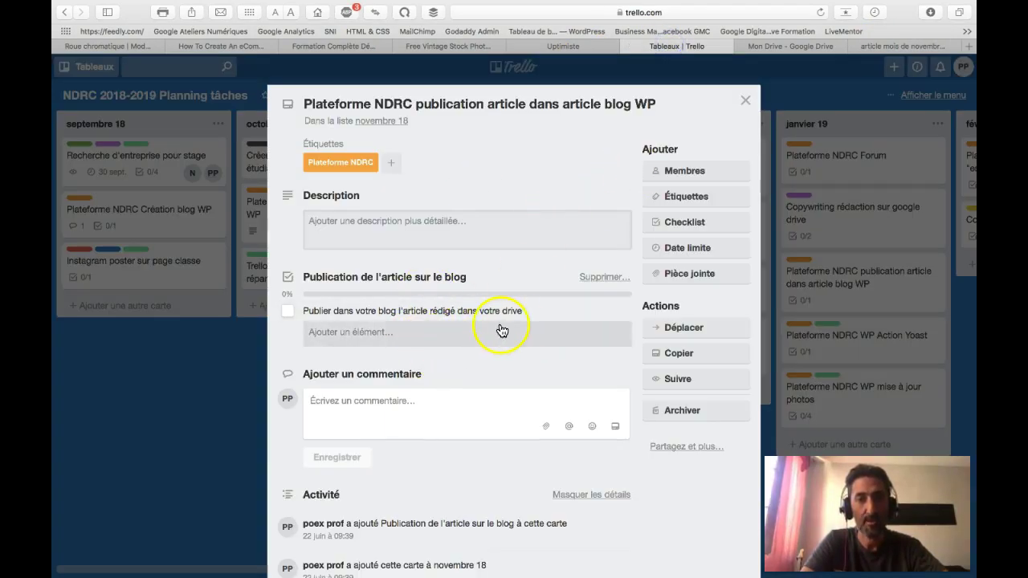
pyautogui.click(745, 101)
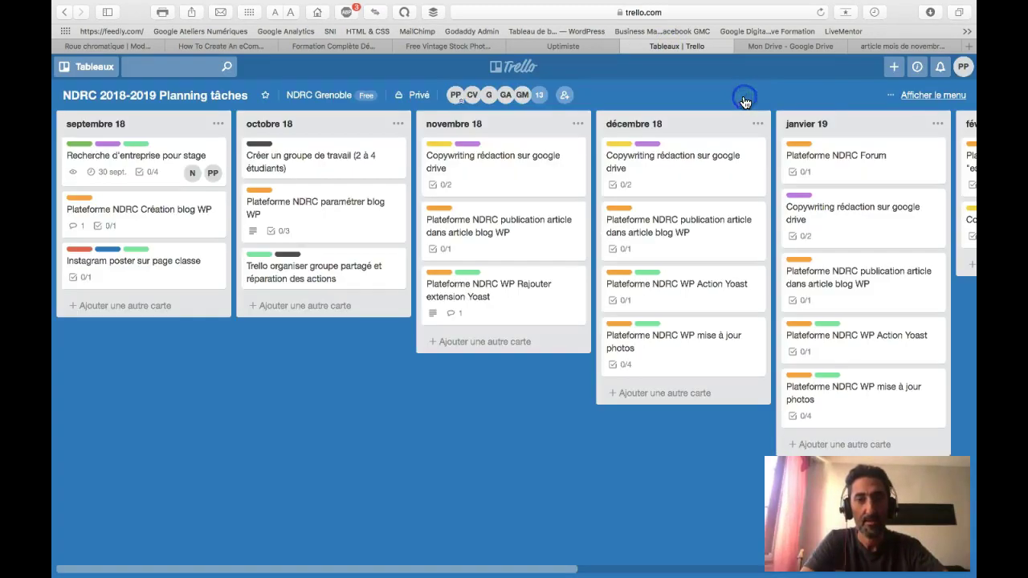
# - Read the "Plateforme NDRC WP Rajouter extension Yoast" card in the novembre 18 list and close it
pyautogui.click(503, 299)
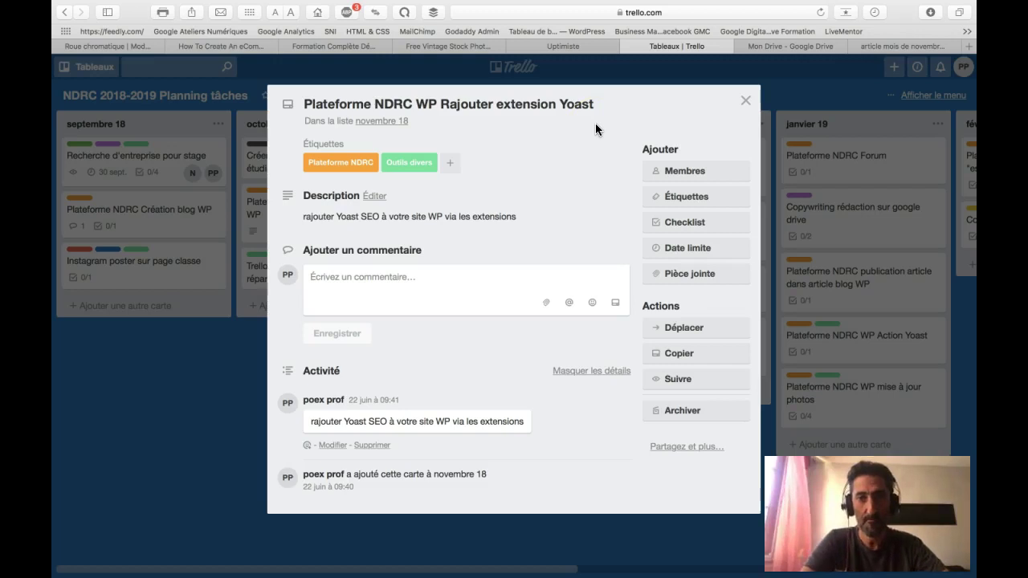
pyautogui.click(547, 127)
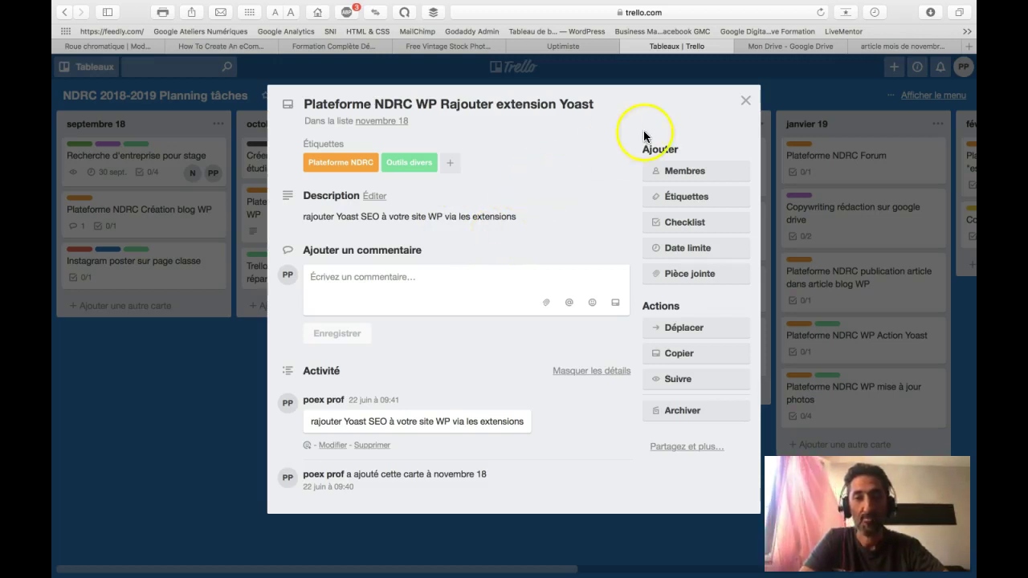
pyautogui.click(747, 104)
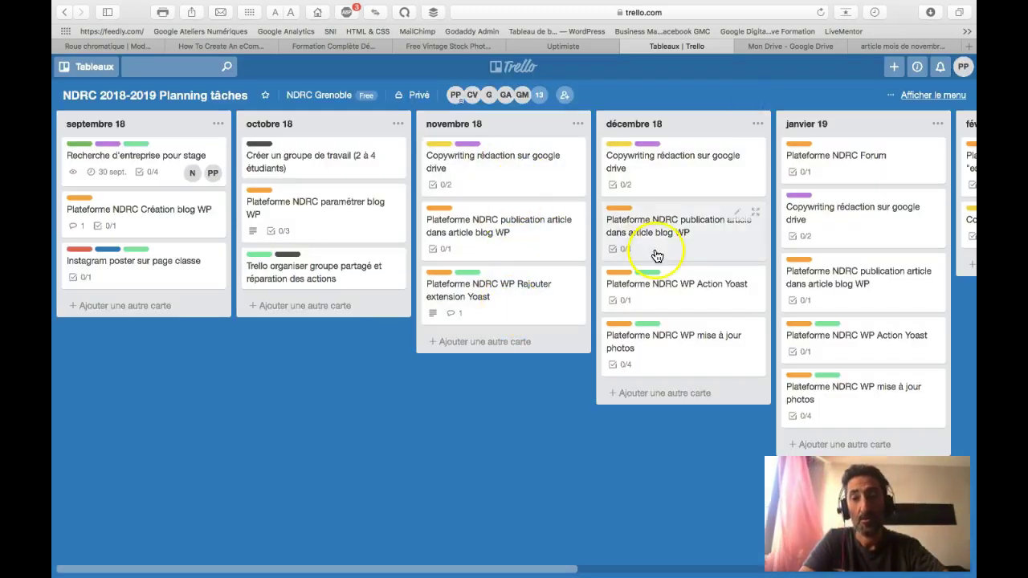
# - Review the décembre 18 cards "Copywriting rédaction sur google drive" and "Plateforme NDRC WP Action Yoast", closing each one after reading its checklist
pyautogui.moveTo(568, 569); pyautogui.dragTo(672, 557)
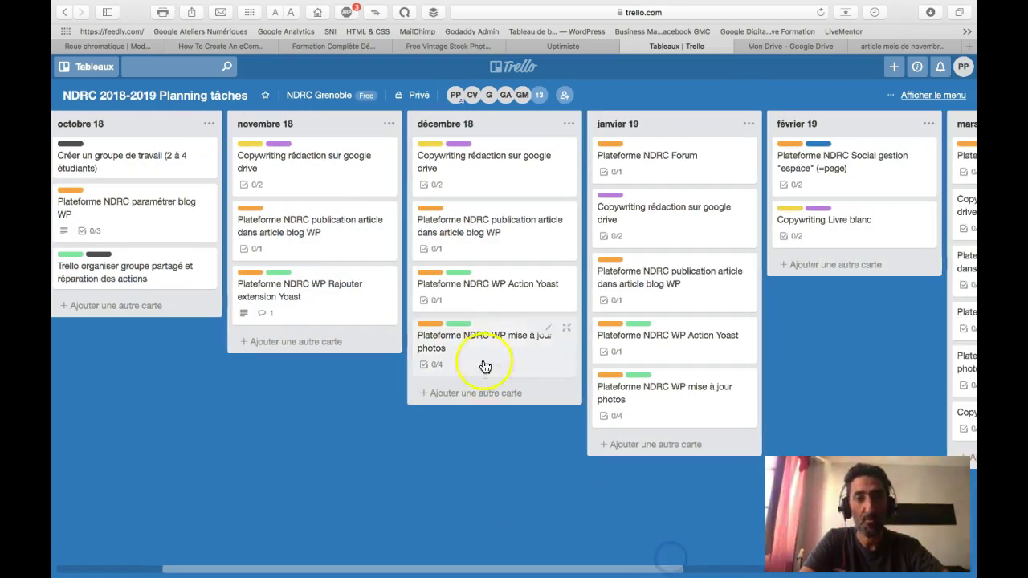
pyautogui.click(490, 176)
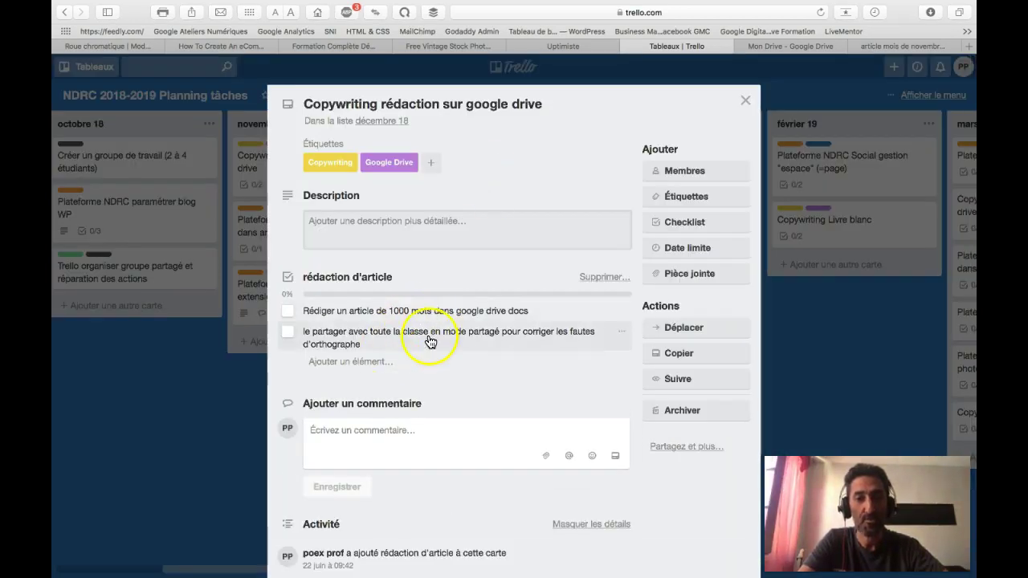
pyautogui.click(745, 103)
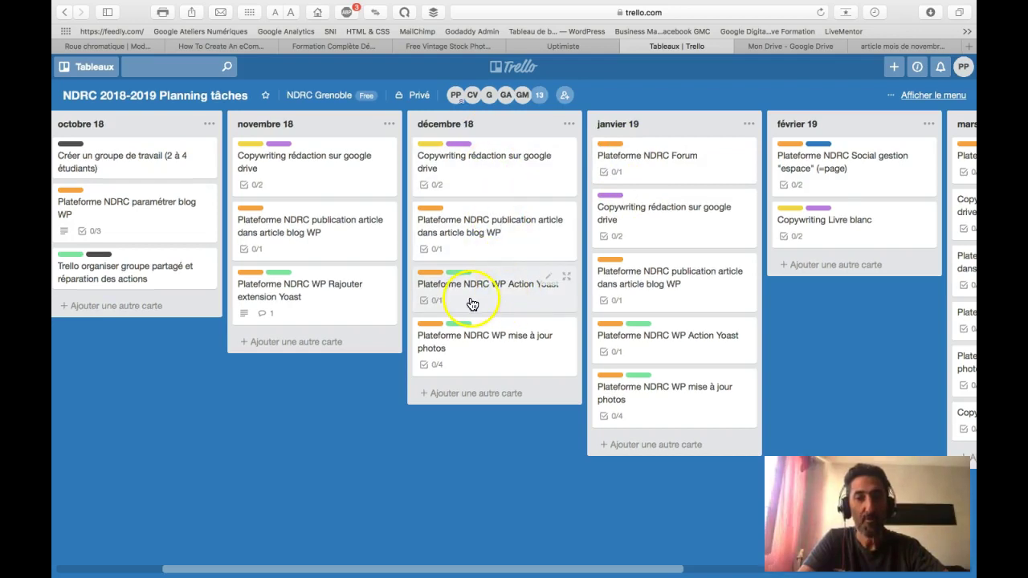
pyautogui.click(505, 304)
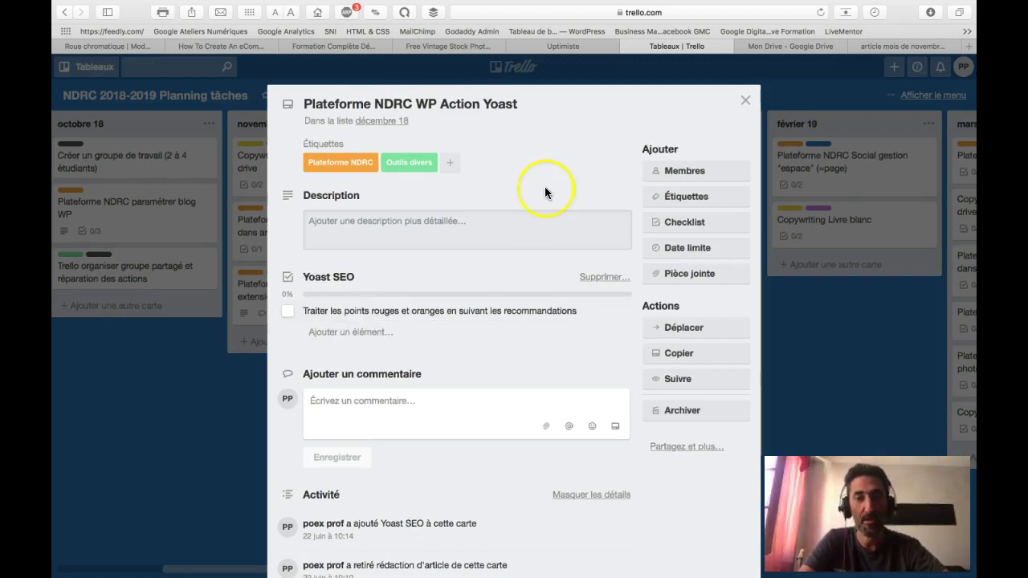
pyautogui.click(745, 102)
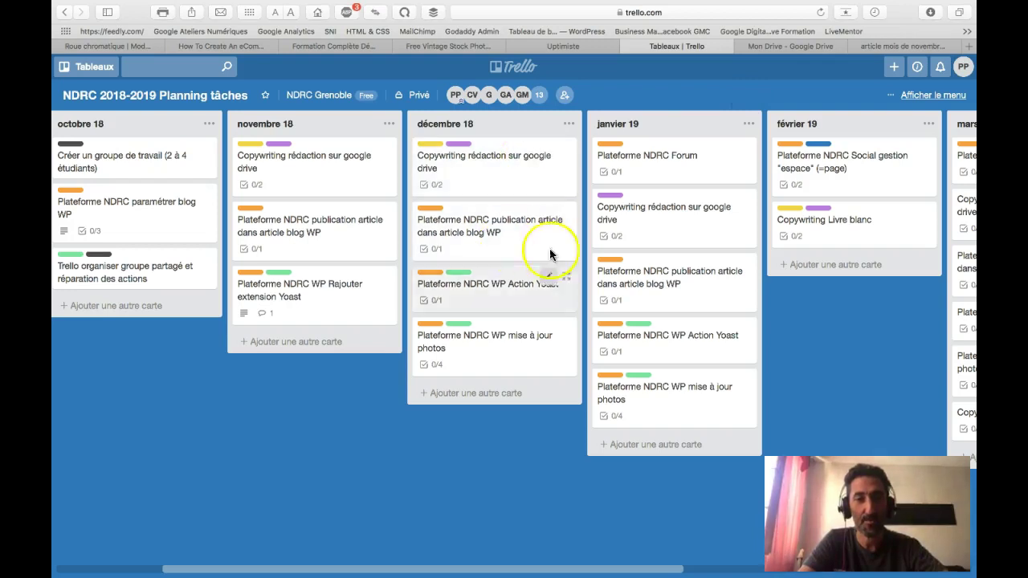